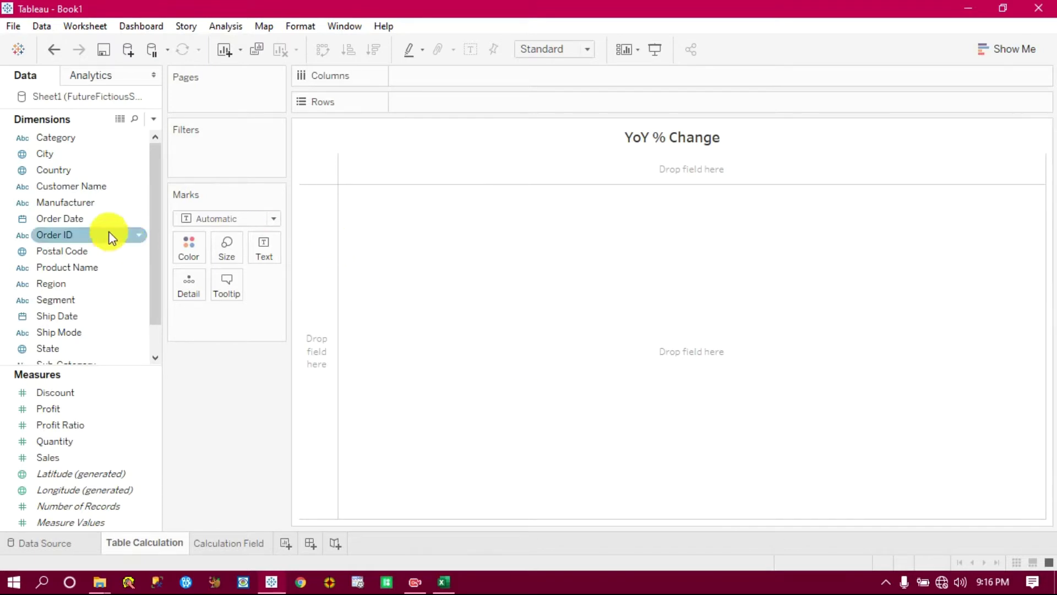
Lay out the view with discrete MONTH(Order Date) on Columns and YEAR(Order Date) on Rows.
left_click(74, 224)
left_click_drag(75, 218, 456, 74)
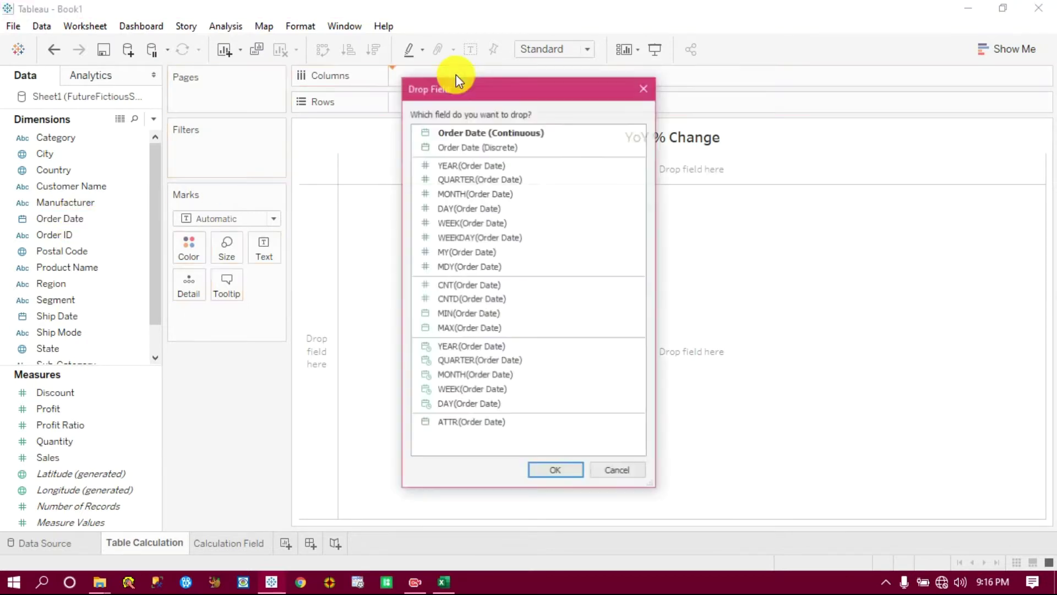
left_click(477, 193)
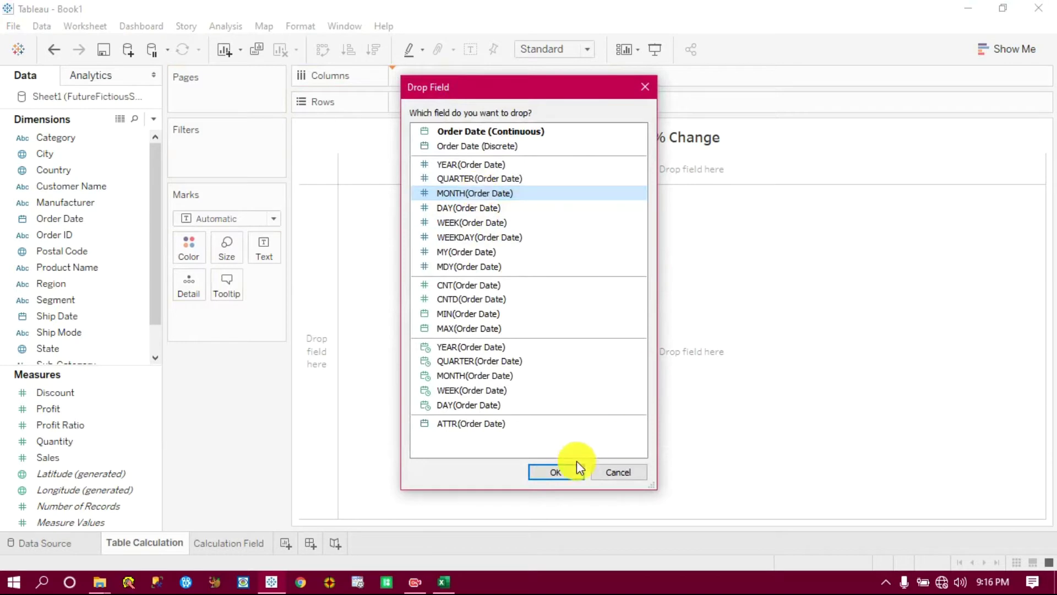
left_click(563, 474)
left_click(57, 203)
left_click_drag(65, 217, 441, 96)
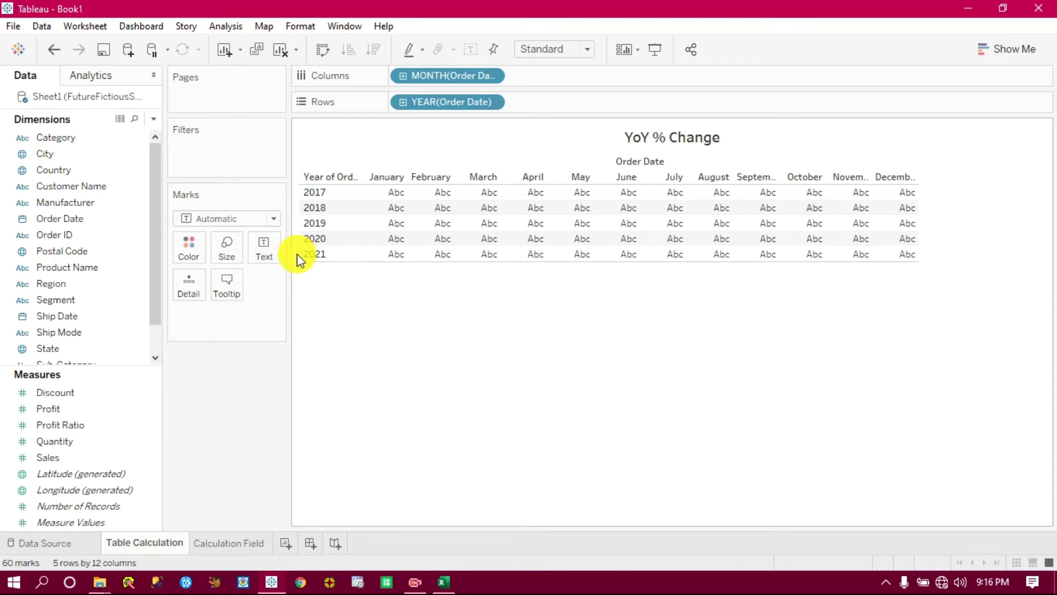
Filter the view by years of Order Date, keeping only 2020 and 2021.
left_click_drag(64, 217, 218, 147)
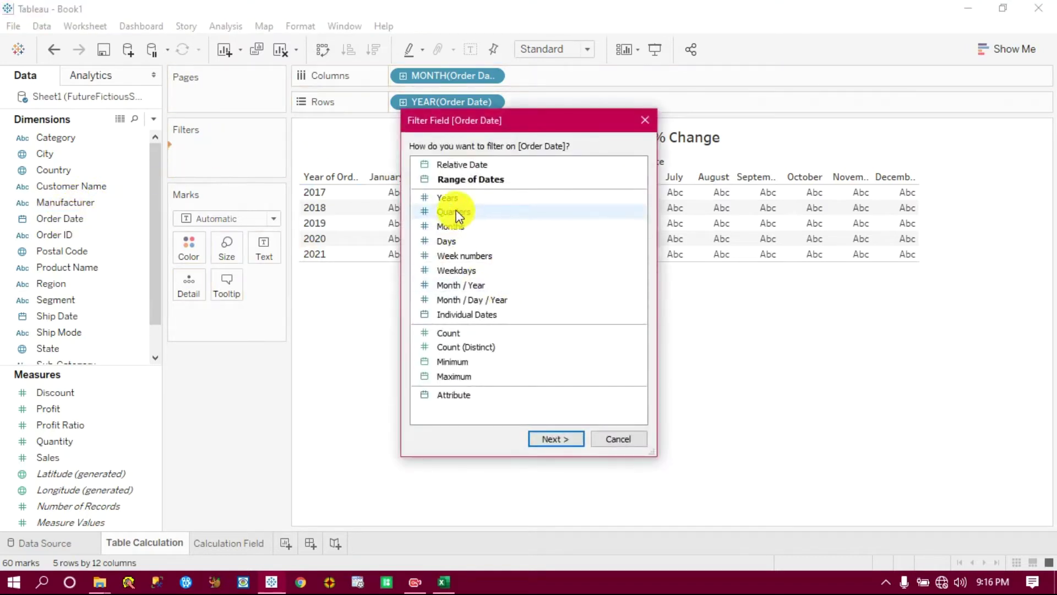
left_click(447, 198)
left_click(554, 439)
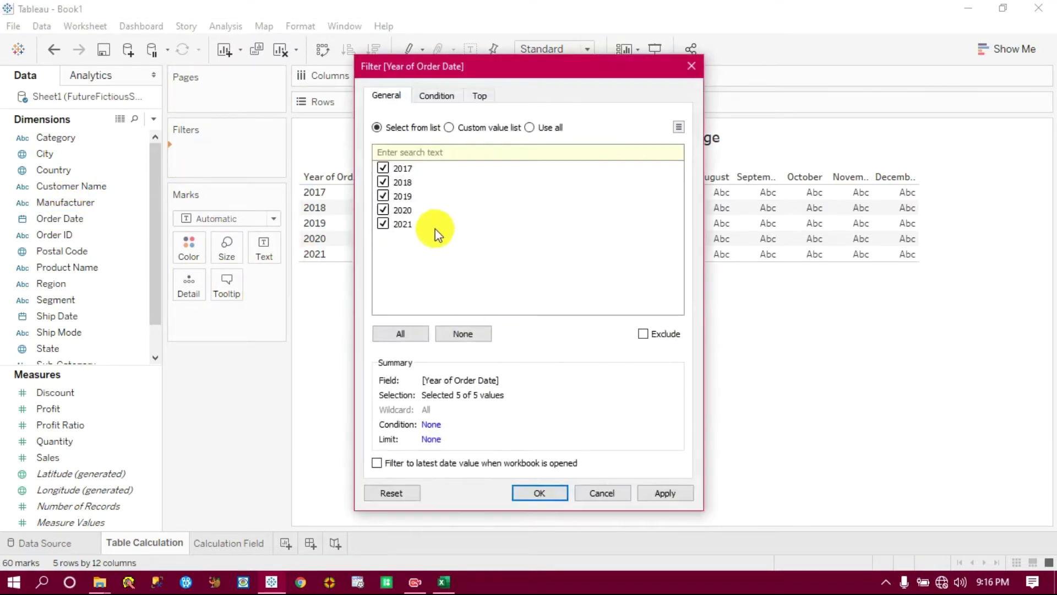
left_click(466, 335)
left_click(383, 209)
left_click(383, 226)
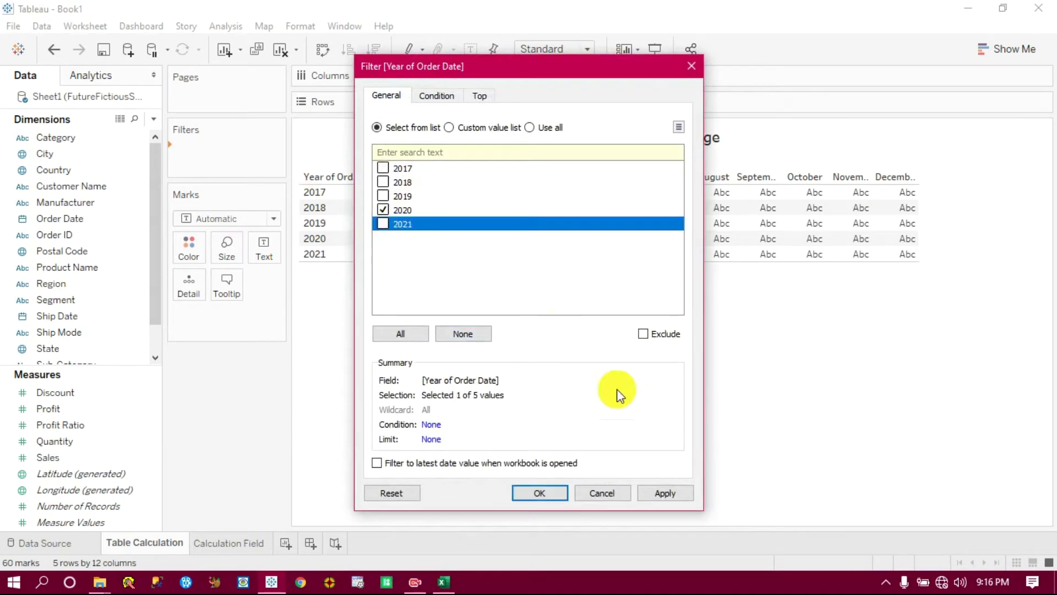
left_click(670, 489)
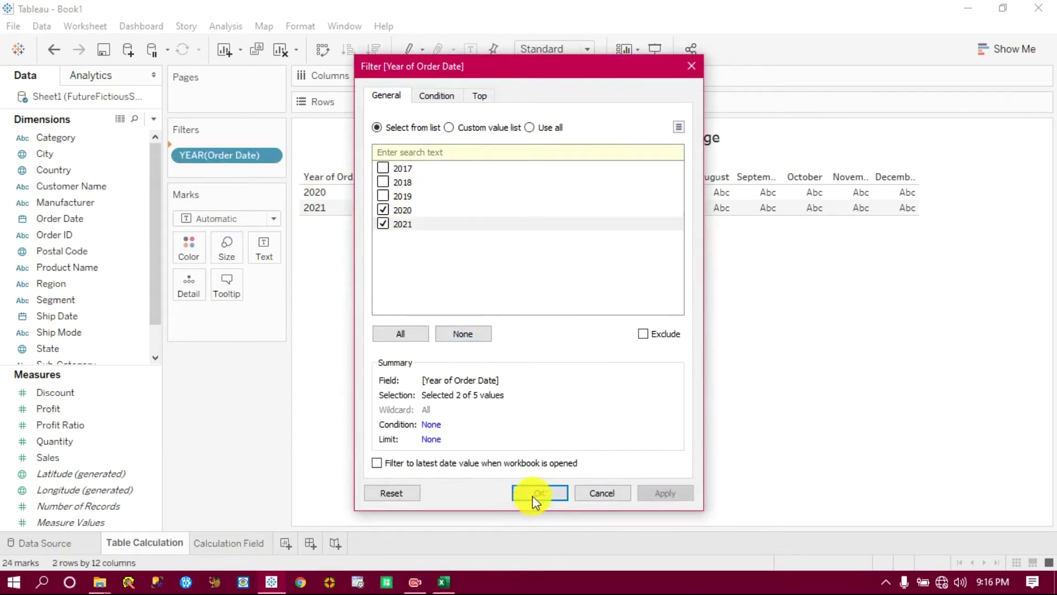
left_click(536, 494)
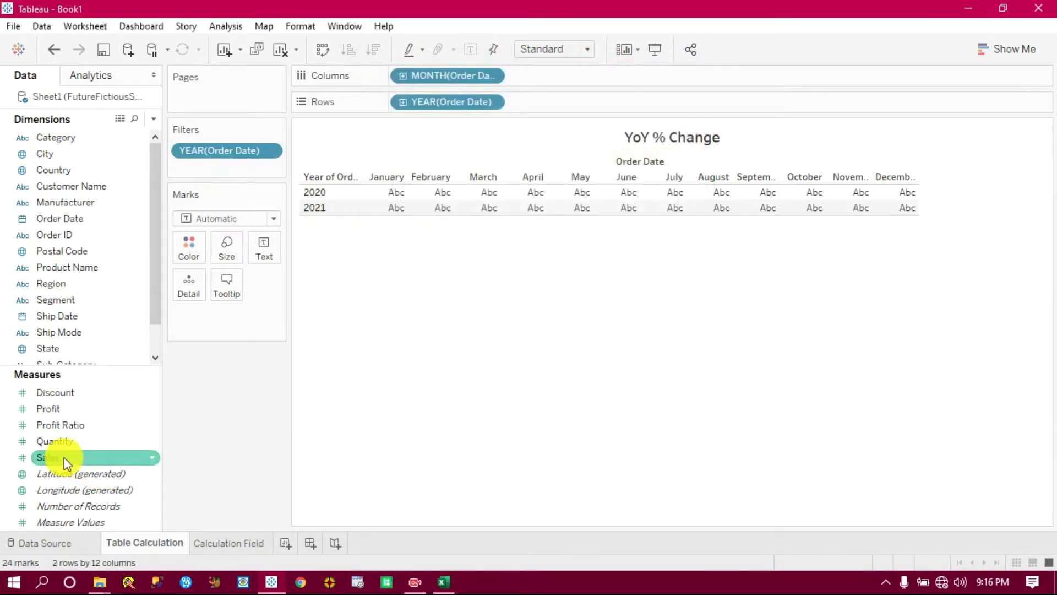
Show Sales as text in the table and add a table calculation of type Percent Difference From.
left_click_drag(57, 459, 266, 242)
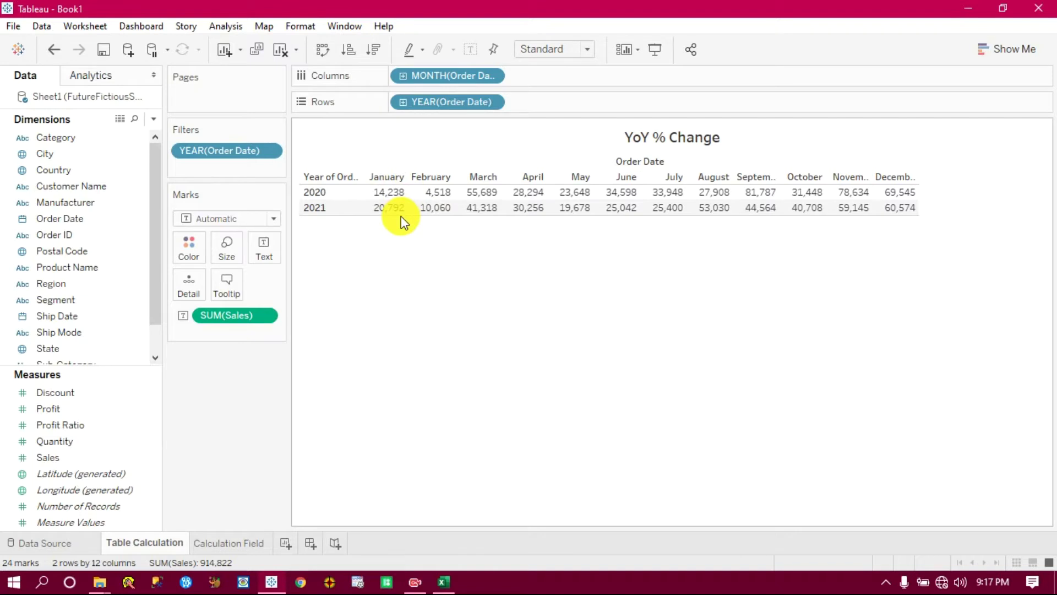
left_click(267, 319)
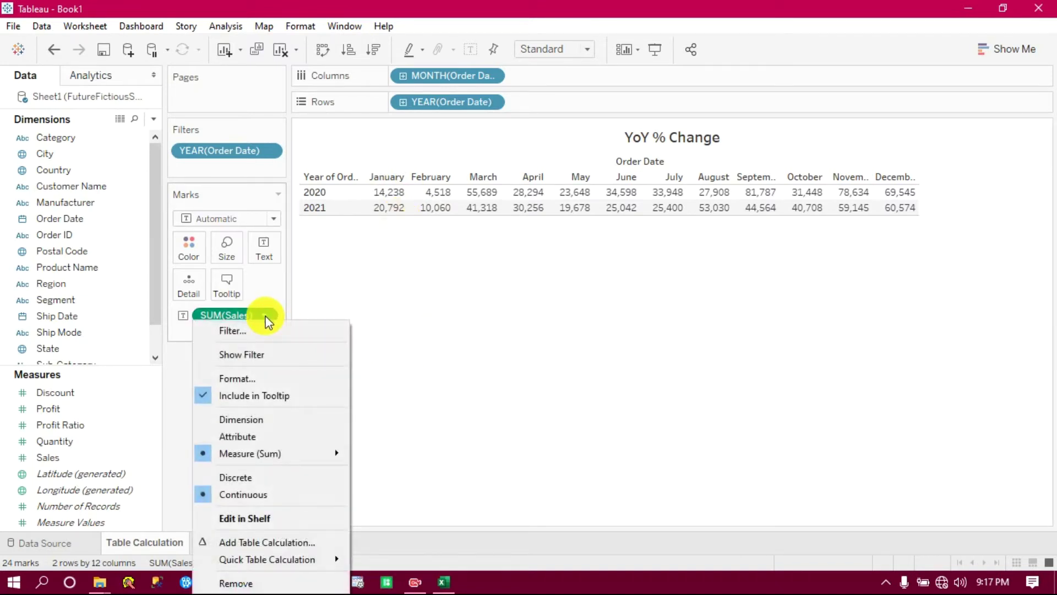
left_click(270, 542)
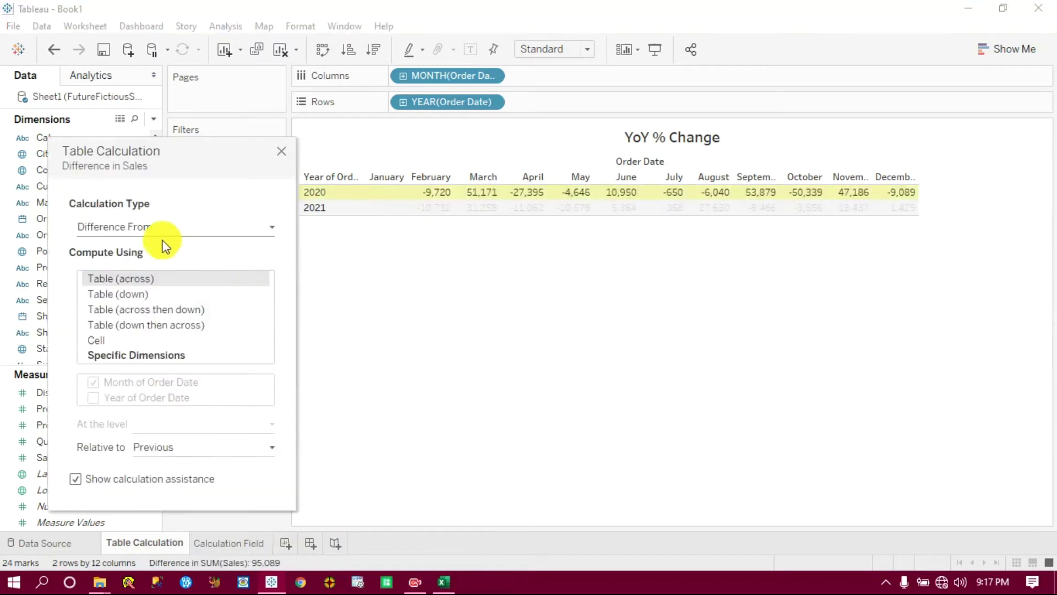
left_click(134, 224)
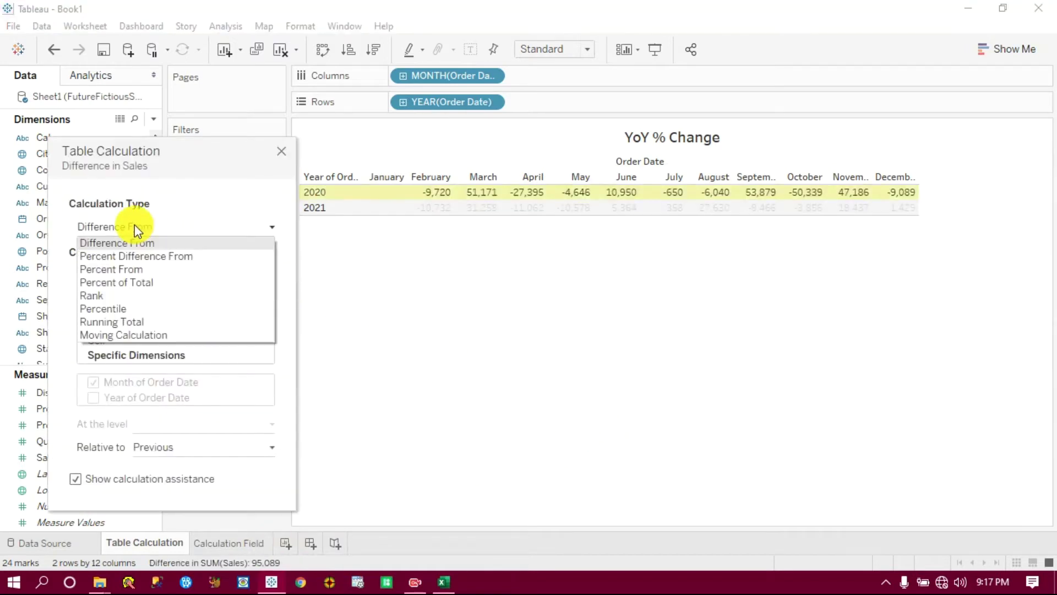
left_click(150, 257)
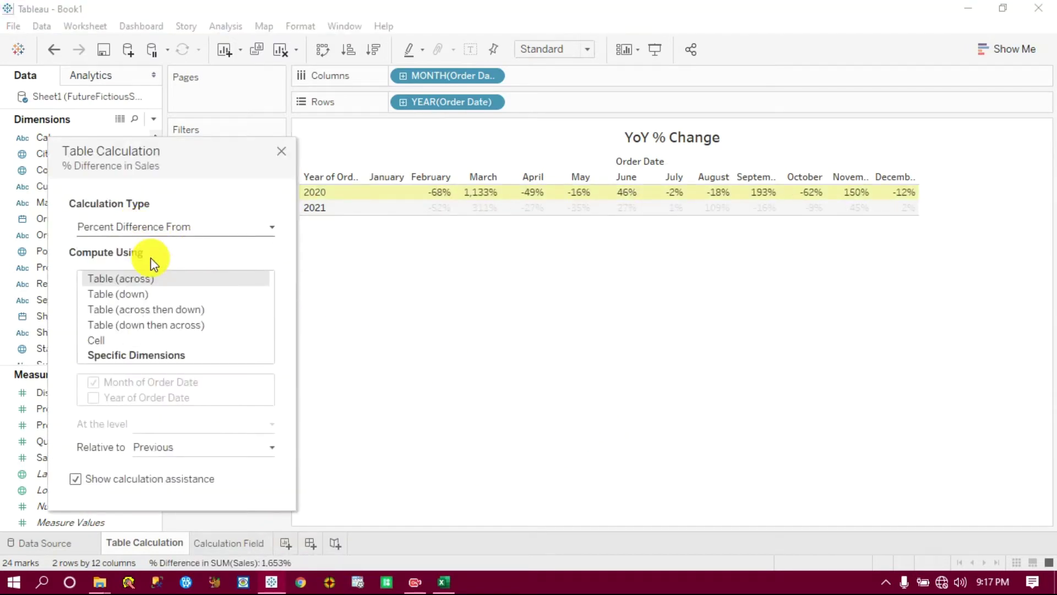
Compute the Sales table calculation using specific dimensions, with only Year of Order Date selected.
left_click(130, 357)
left_click(93, 382)
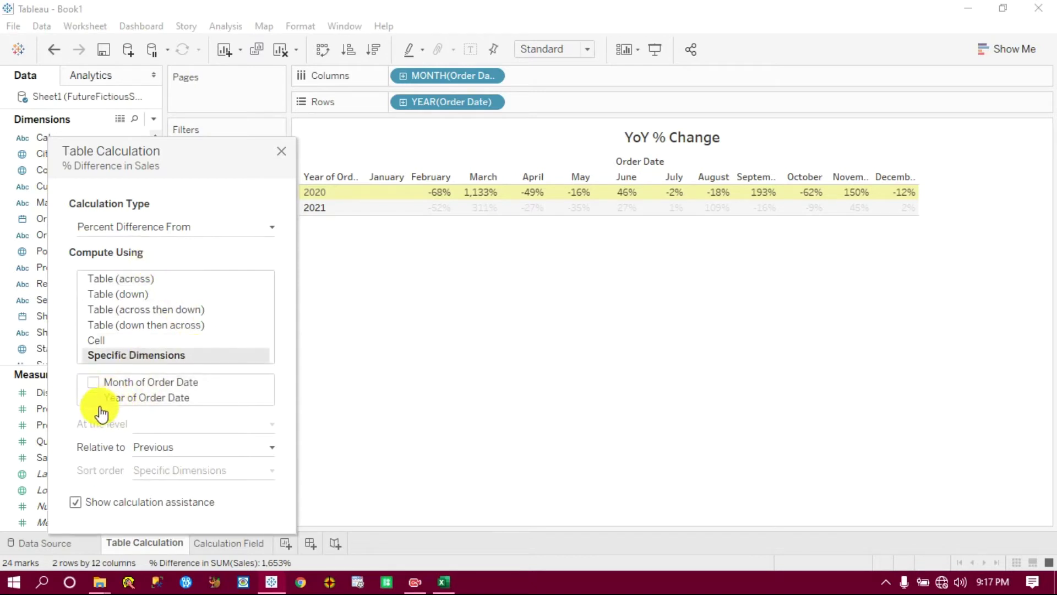
left_click(93, 397)
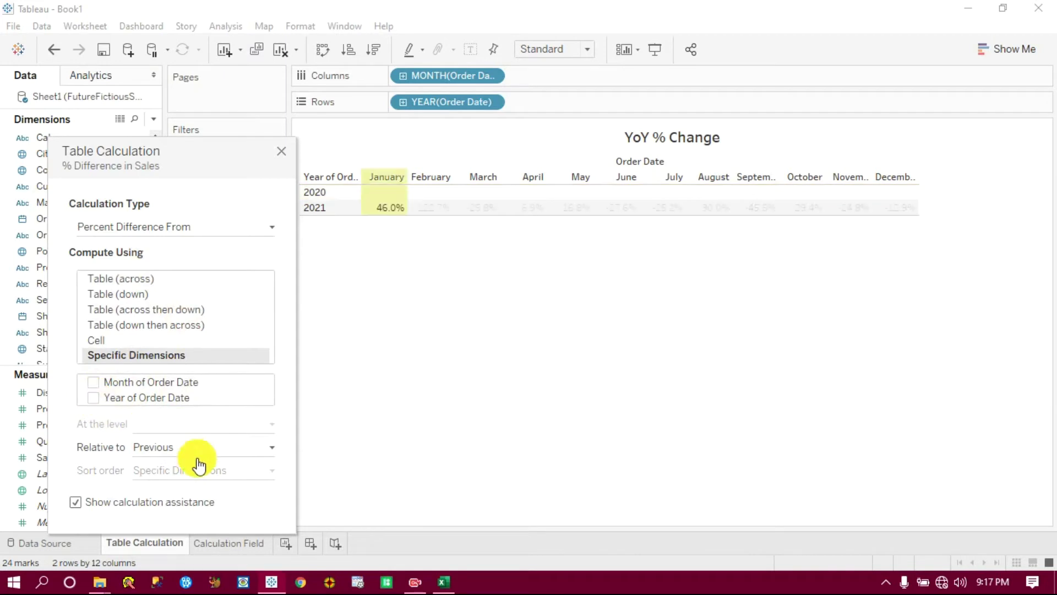
left_click(93, 396)
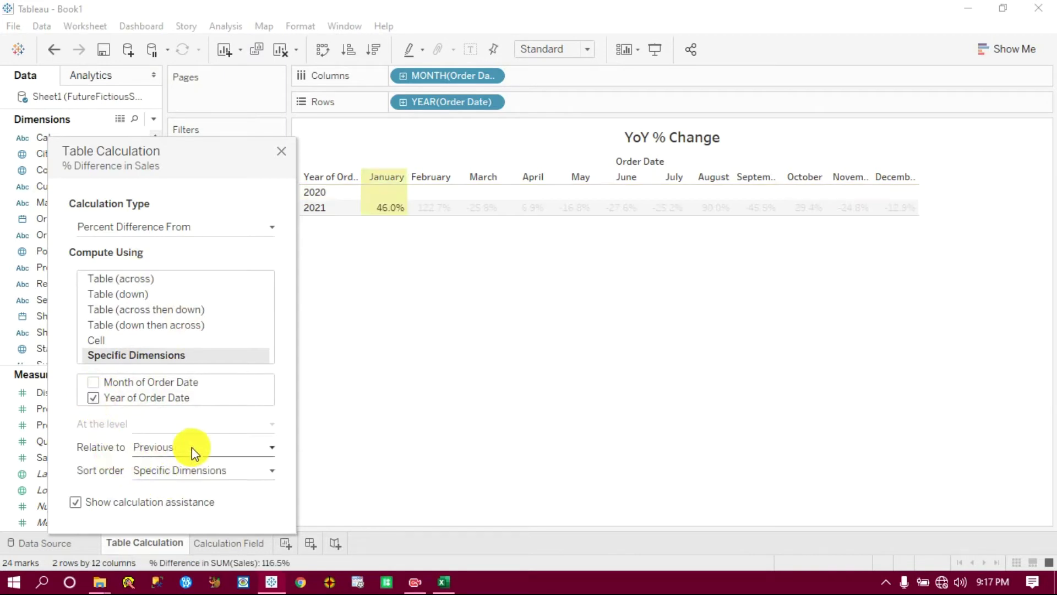
left_click(281, 152)
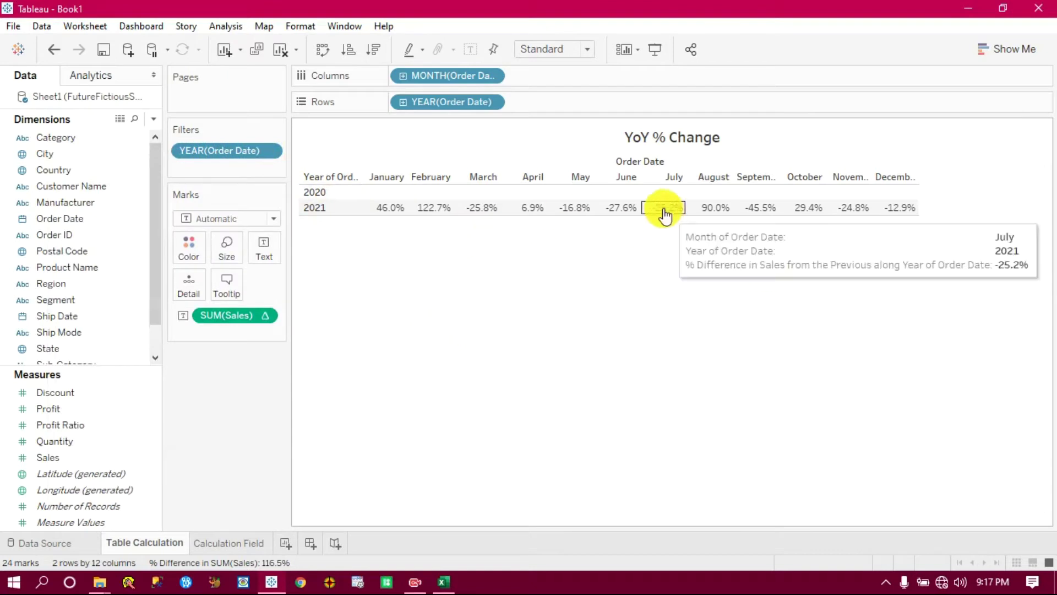
Review the years selected in the Order Date filter and close it without changes.
left_click(271, 156)
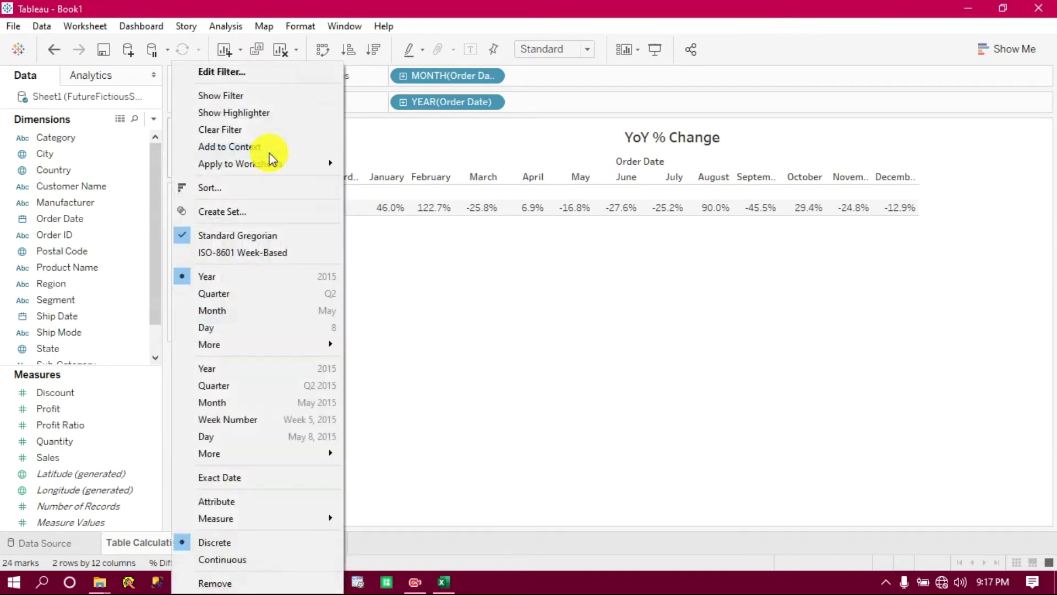
left_click(235, 74)
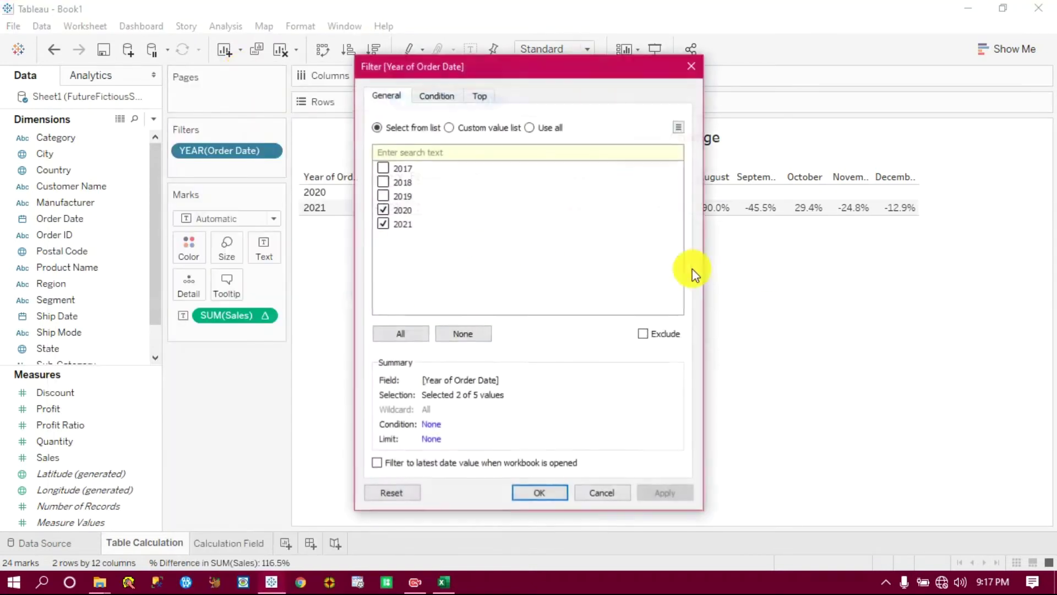
left_click(542, 491)
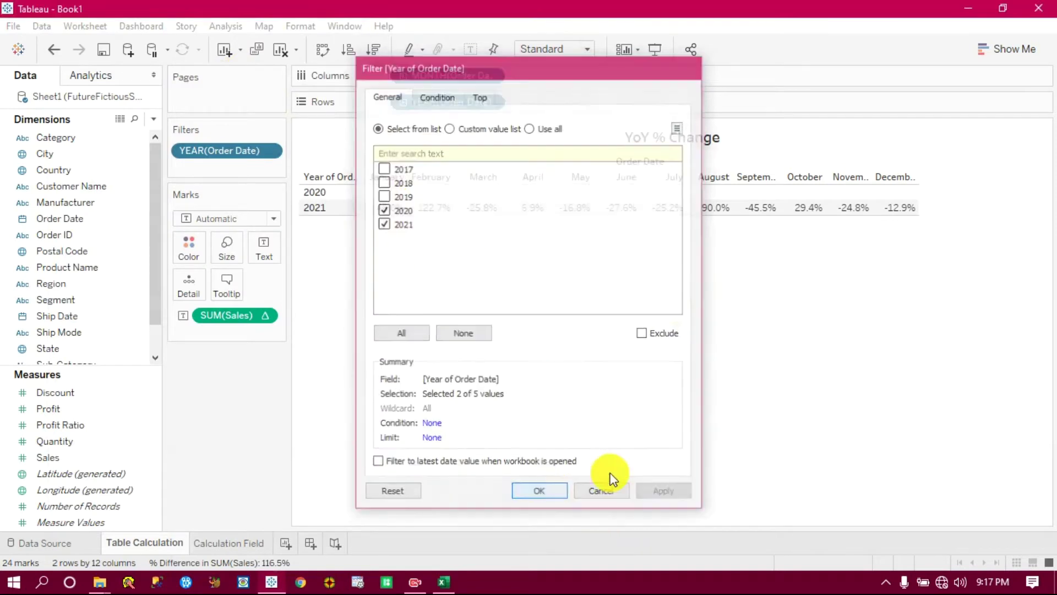
Create a new calculated field named CY_sales on the Calculation Field sheet.
mouse_move(216, 547)
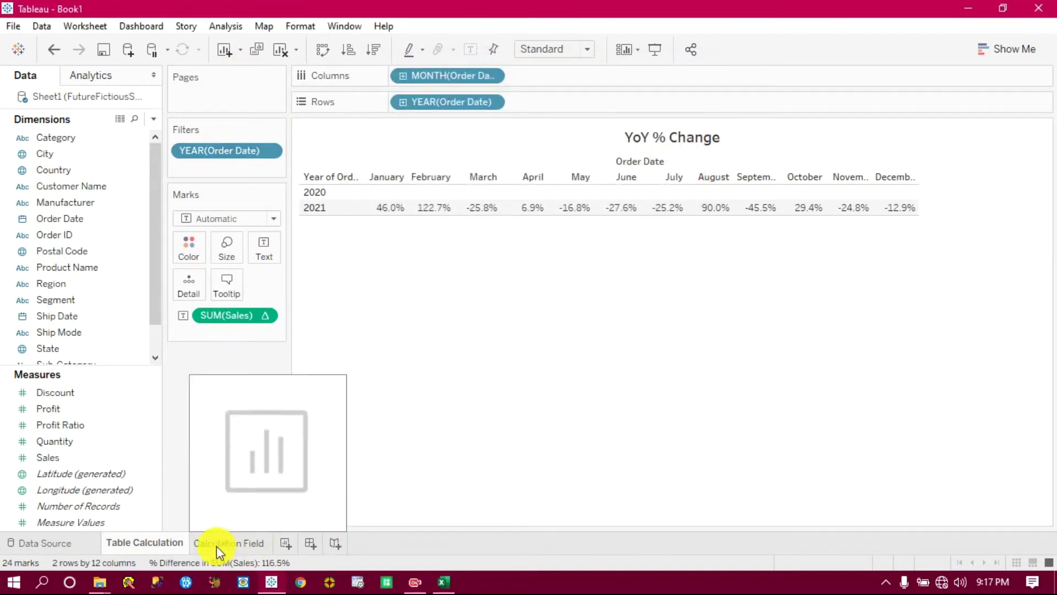
left_click(216, 546)
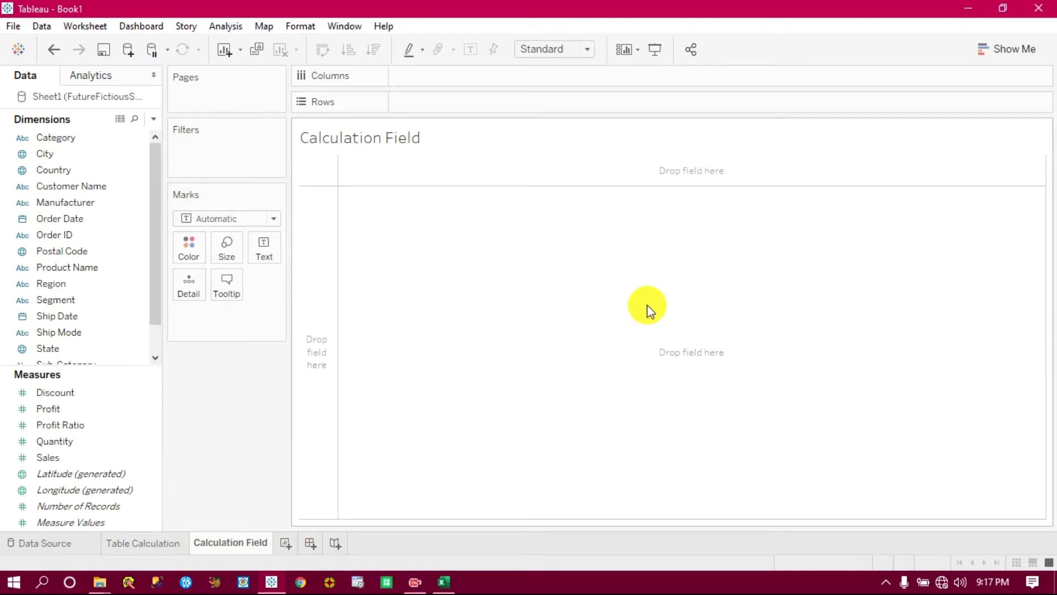
left_click(153, 119)
left_click(135, 135)
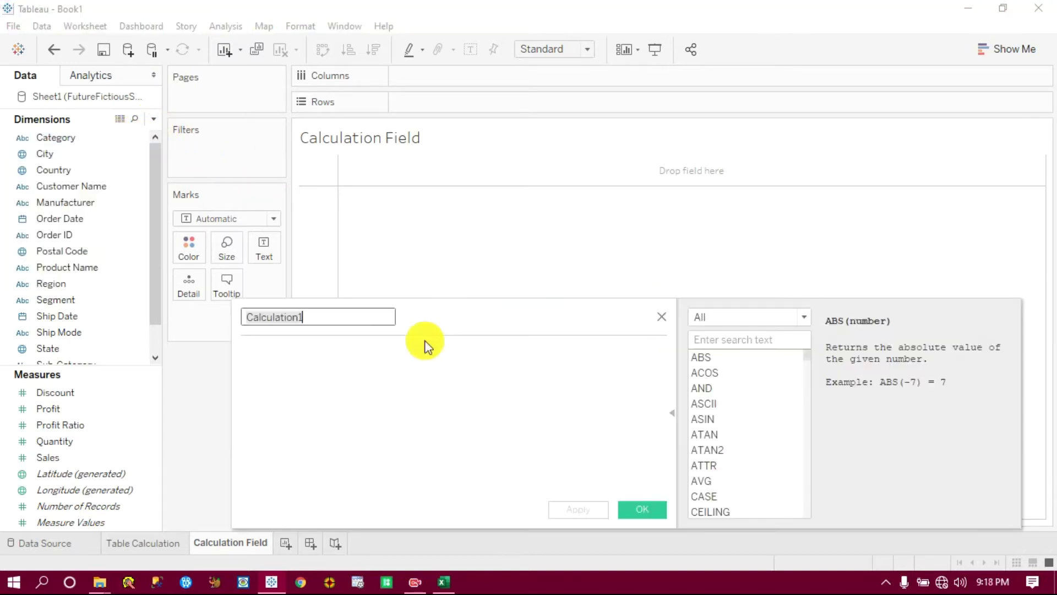
type("CY_sales")
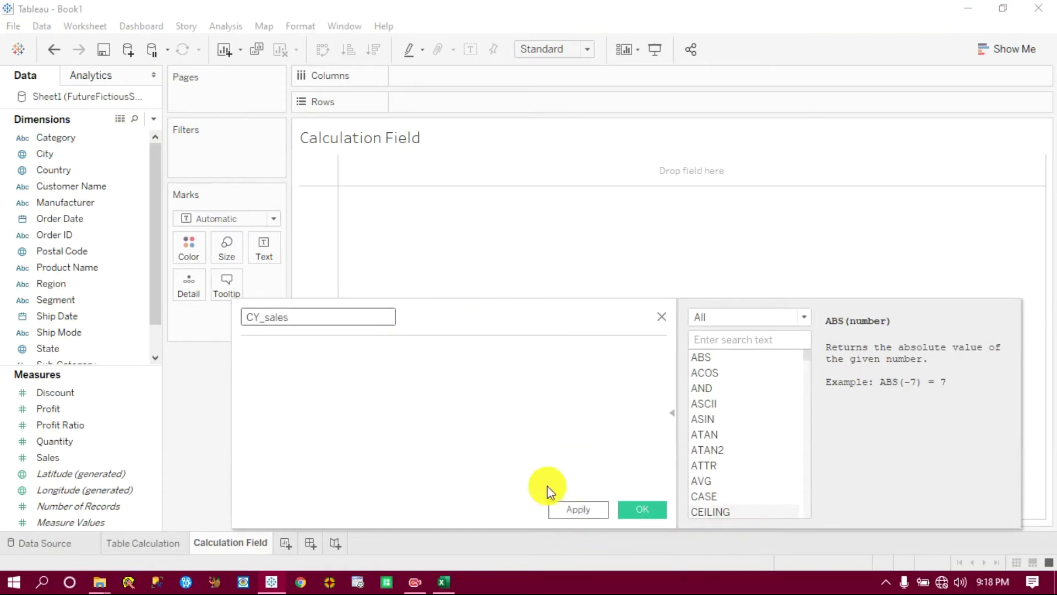
Begin the CY_sales formula with an if condition that uses the DATEDIFF function.
left_click(371, 408)
type("if d")
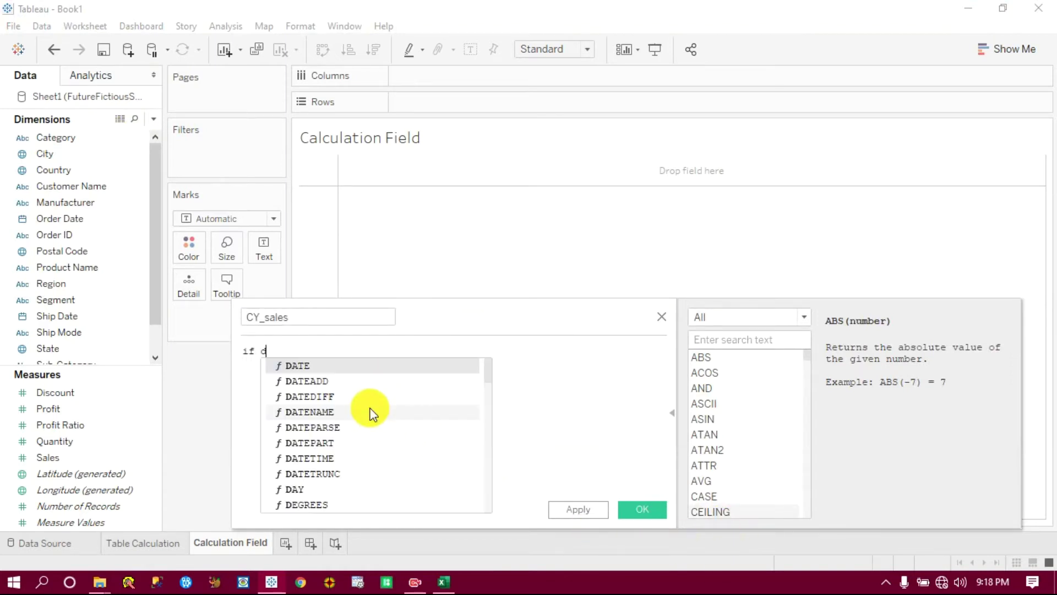
type("aye")
key("BackSpace")
key("BackSpace")
type("te")
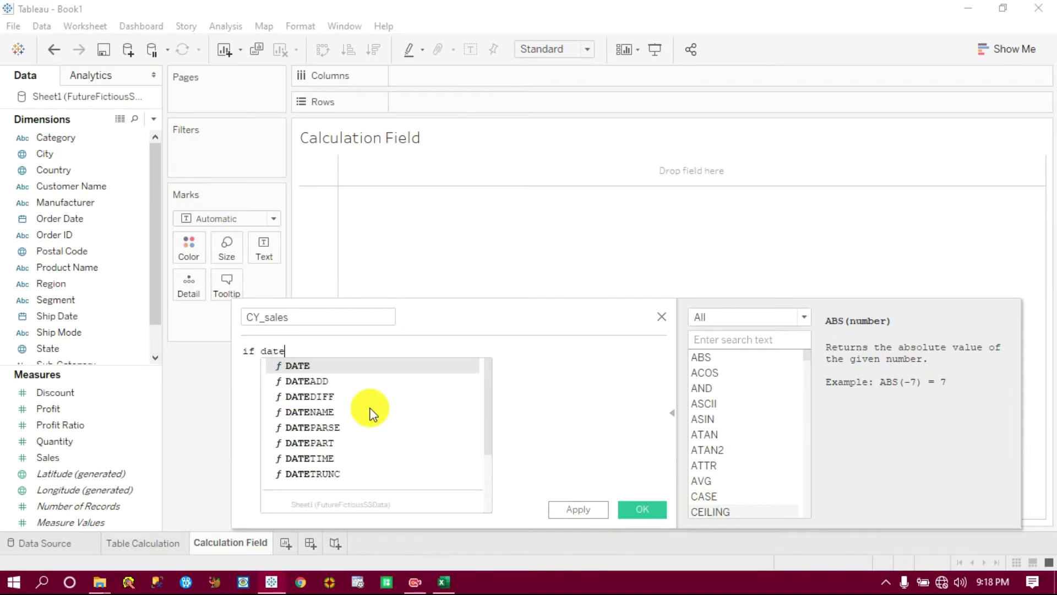
key("Down")
key("Down")
key("Return")
Fill in the DATEDIFF arguments as 'year', [Order Date] and TODAY().
type("'year',ore")
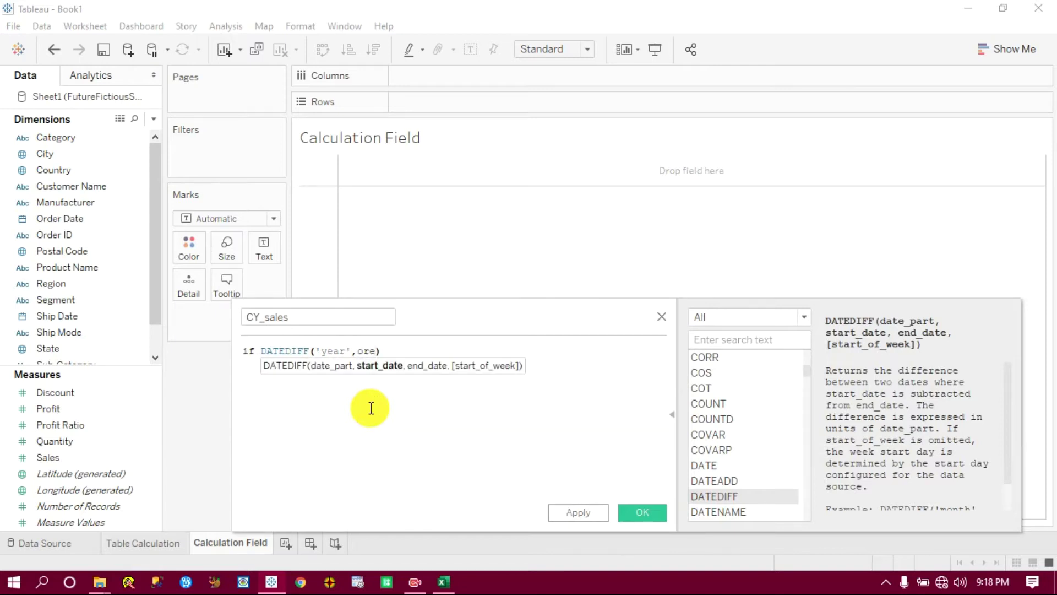
key("BackSpace")
type("d")
key("Return")
type(",to")
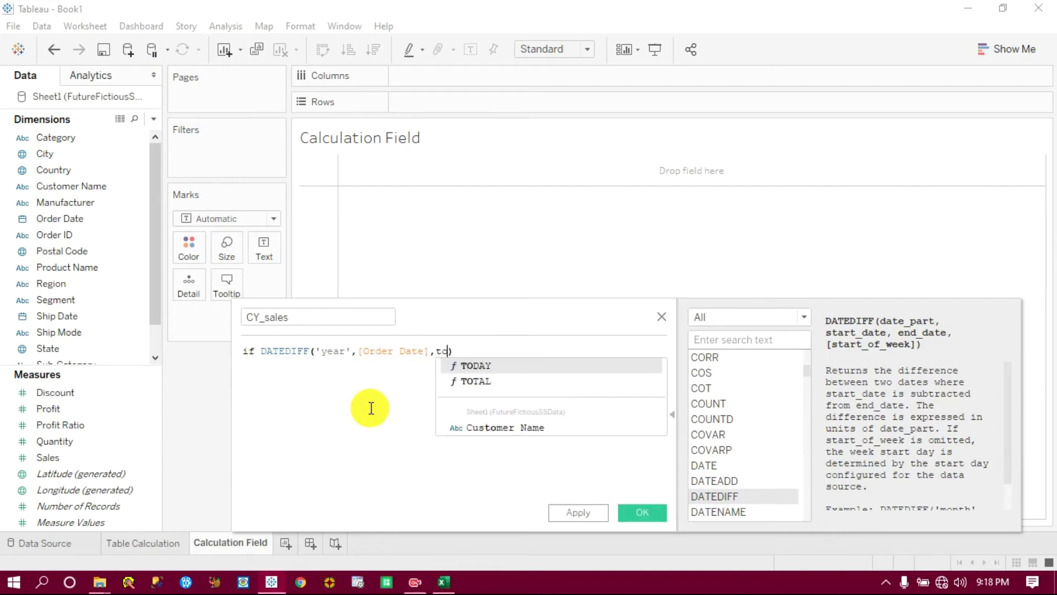
key("Return")
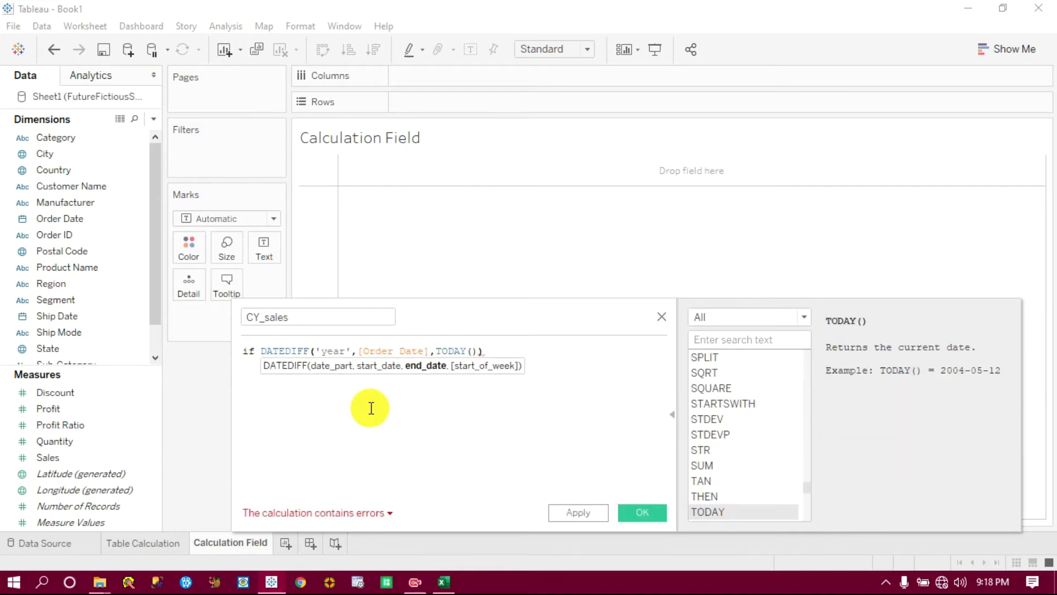
Complete the formula with =0 then [Sales] END and save the CY_sales field.
type("=0 then sal")
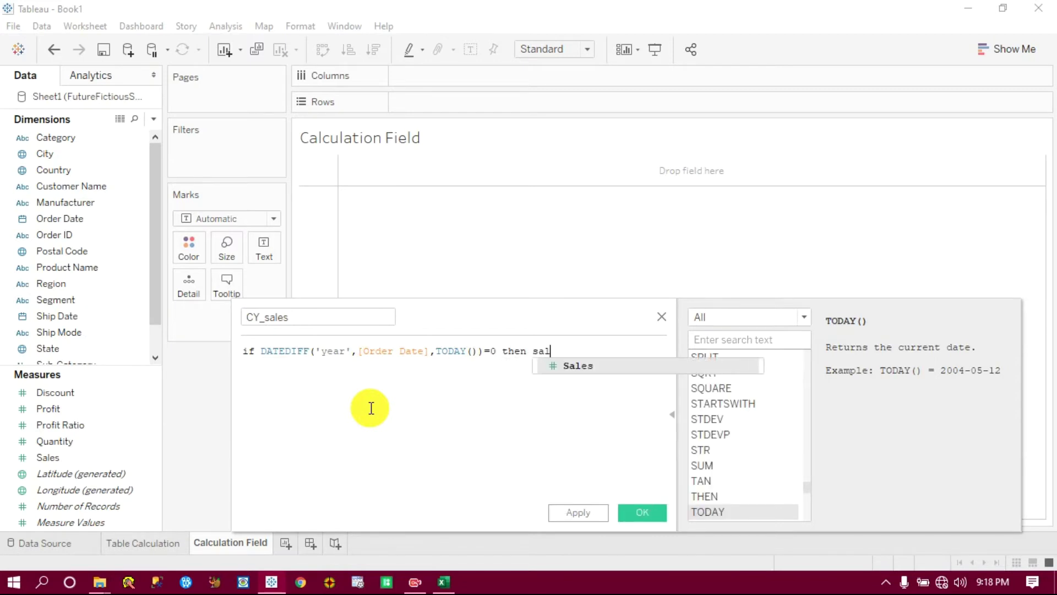
key("Return")
type("e")
key("Return")
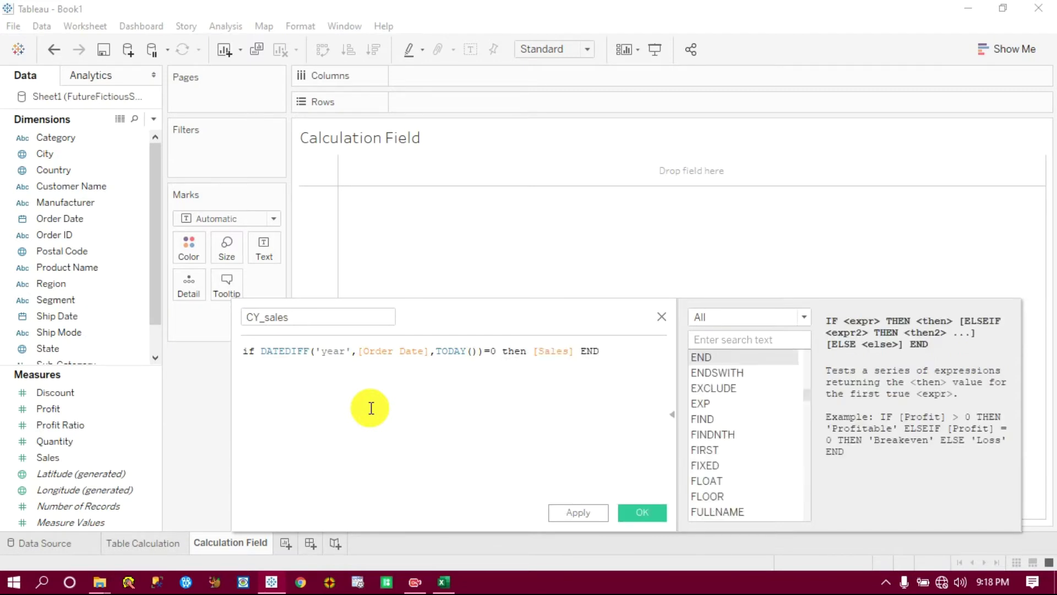
left_click(583, 511)
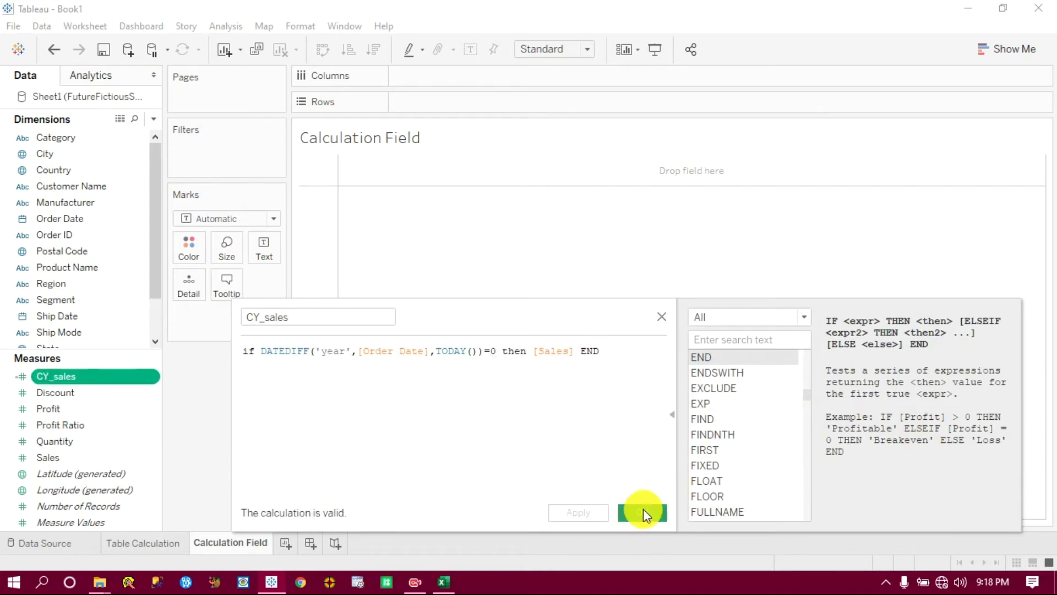
left_click(642, 513)
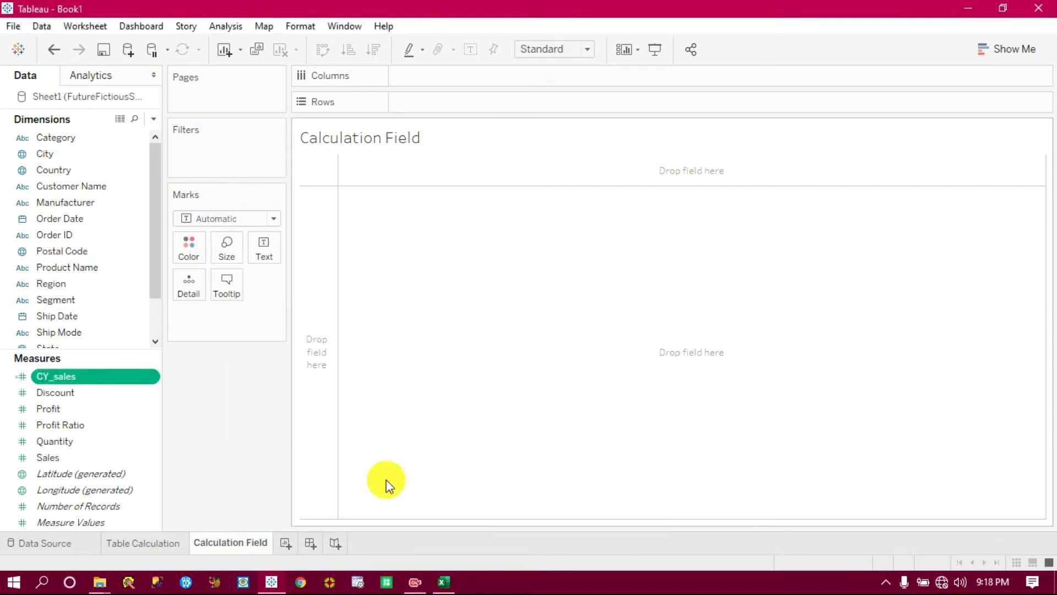
Duplicate the CY_sales measure and rename the copy PY_sales.
right_click(150, 374)
left_click(196, 113)
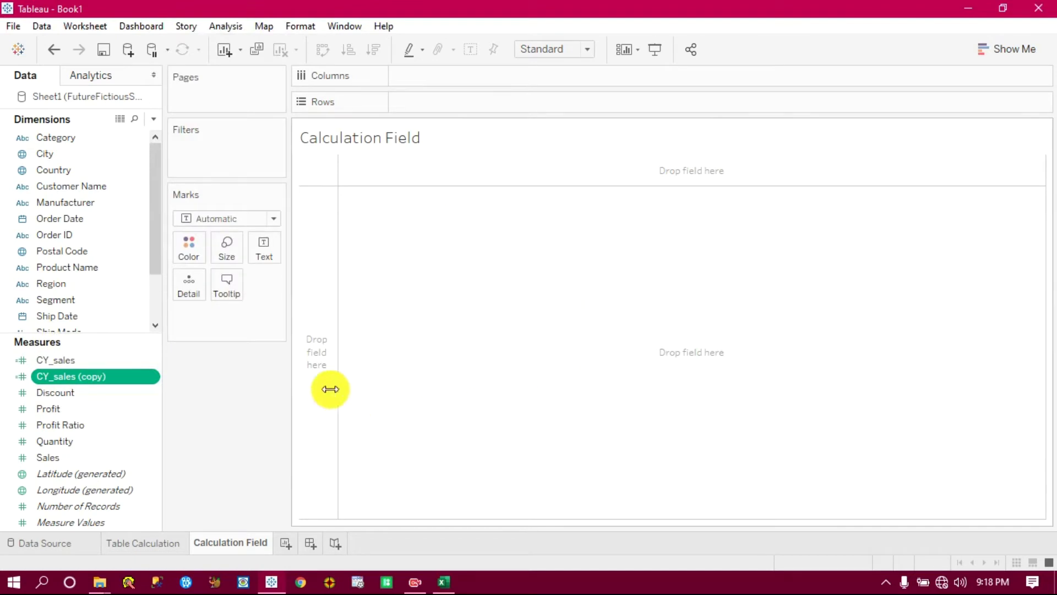
right_click(147, 378)
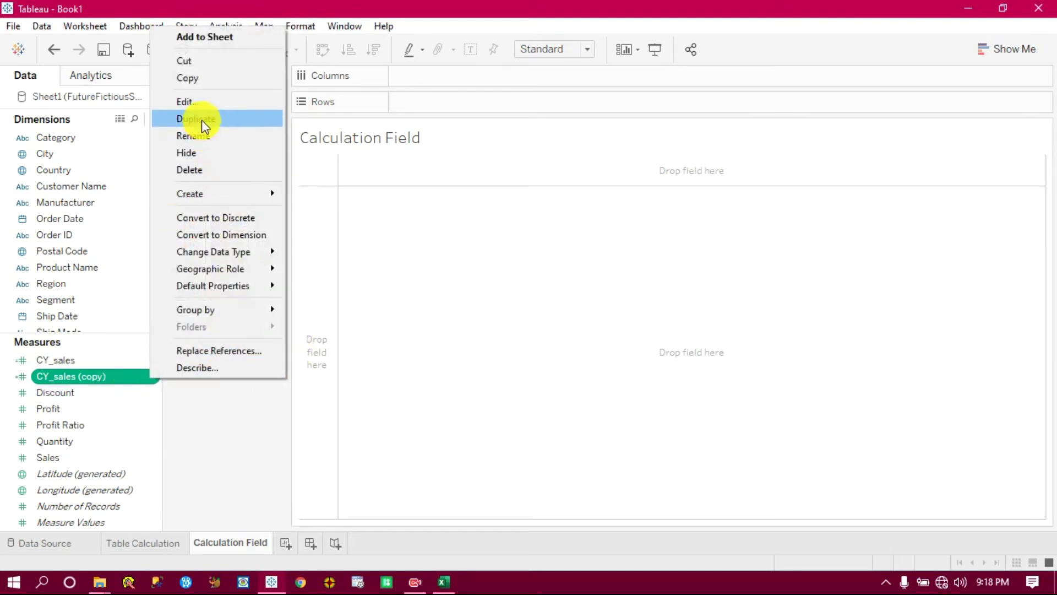
left_click(197, 105)
left_click(337, 322)
key("BackSpace")
key("BackSpace")
key("BackSpace")
key("BackSpace")
key("BackSpace")
key("BackSpace")
key("BackSpace")
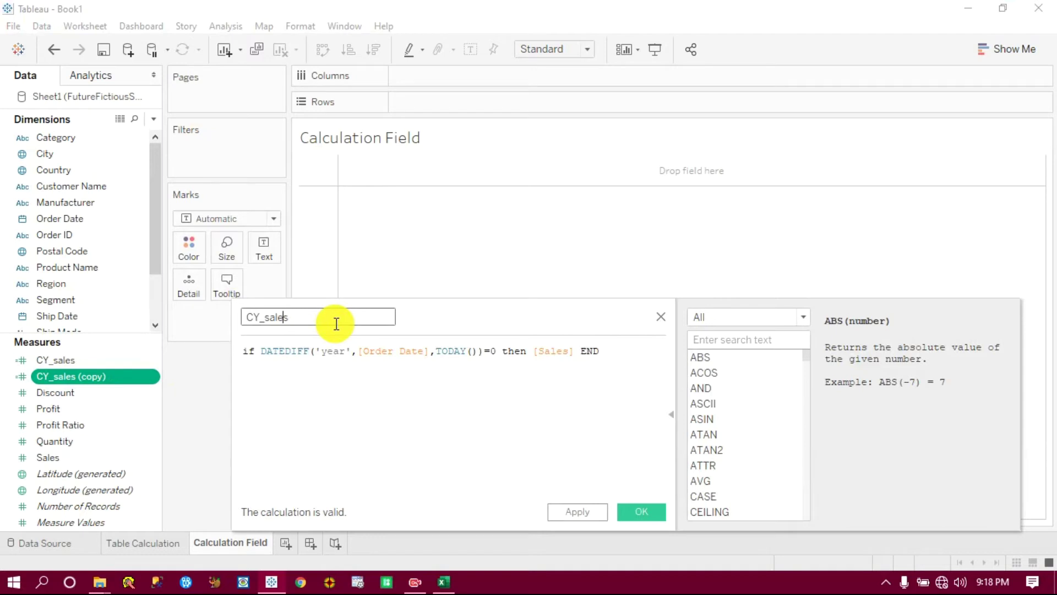
key("Left")
key("Left")
key("Delete")
type("P")
left_click(482, 415)
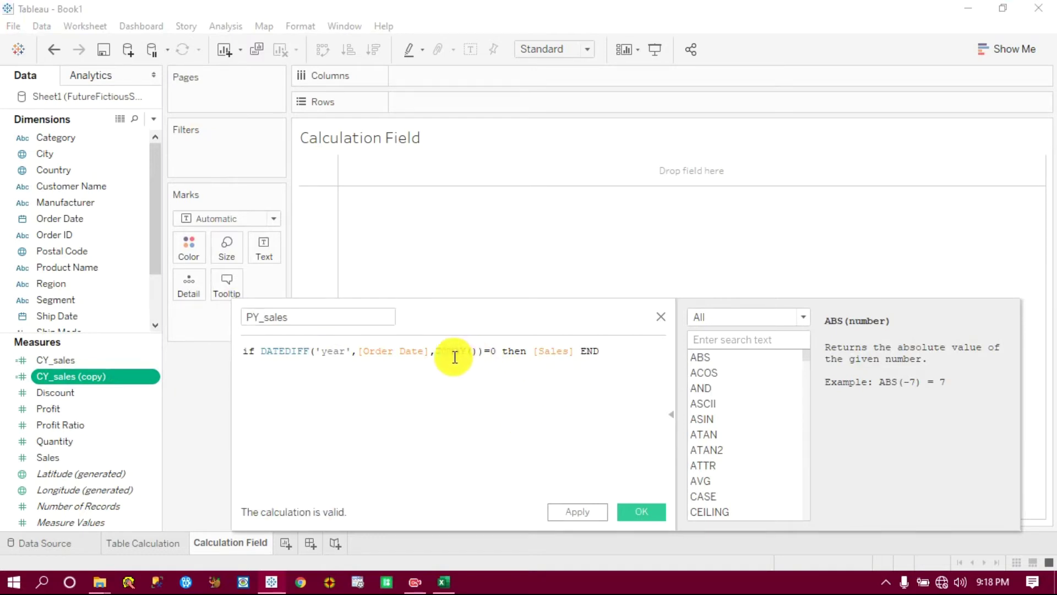
Change the PY_sales formula's DATEDIFF comparison to =1 and save the field.
left_click(497, 350)
key("BackSpace")
type("1")
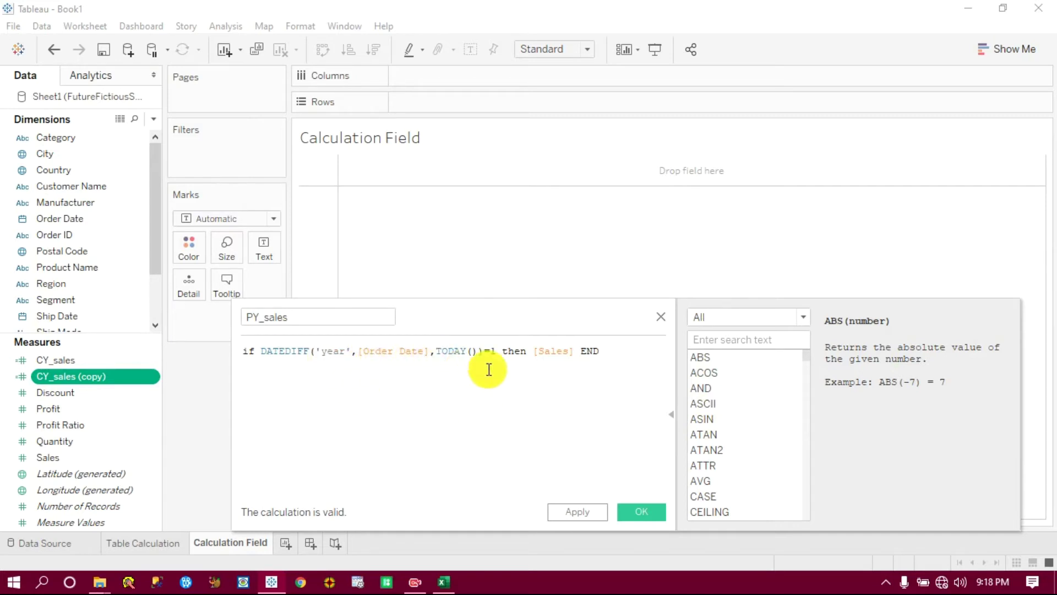
left_click(578, 515)
left_click(622, 515)
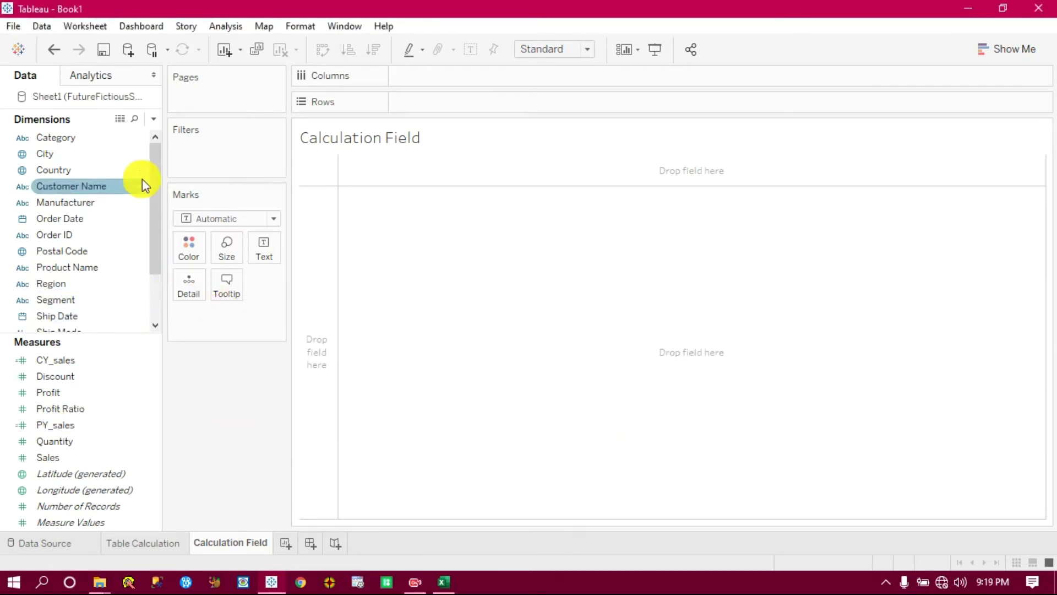
Create a new calculated field named % change.
left_click(153, 119)
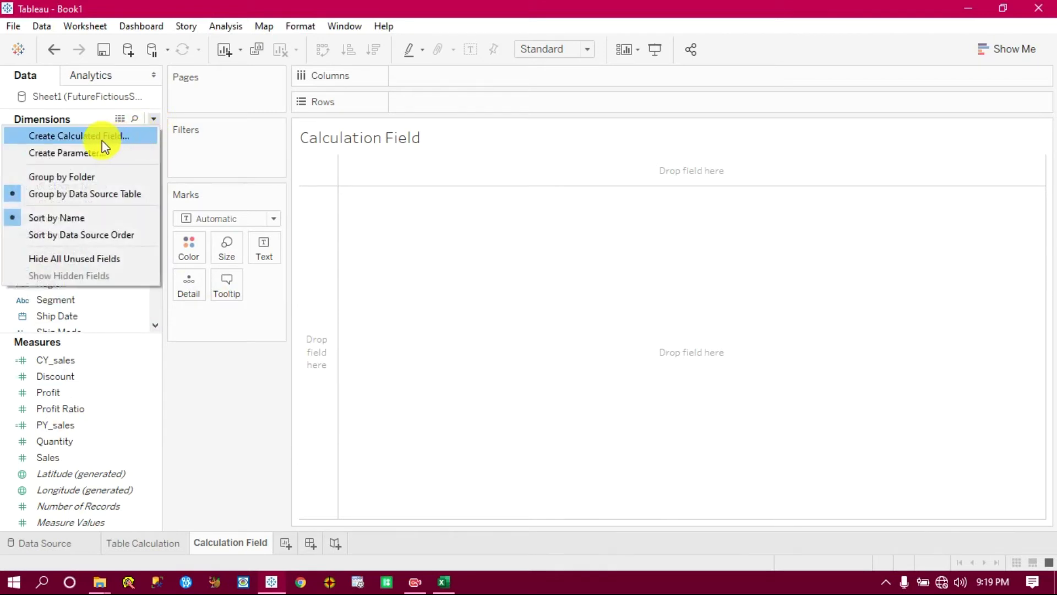
left_click(101, 144)
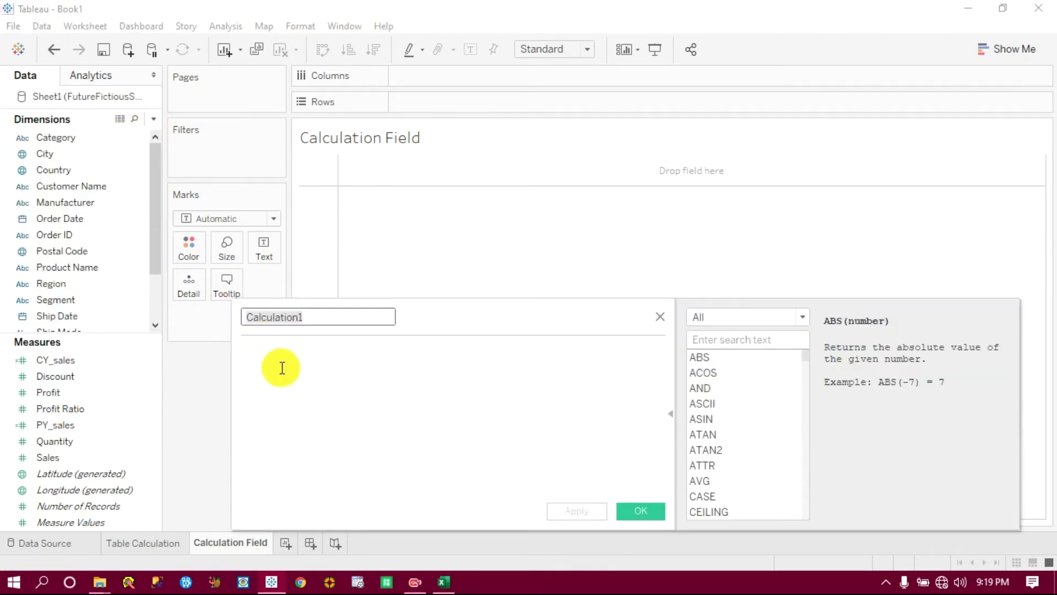
type("% ch")
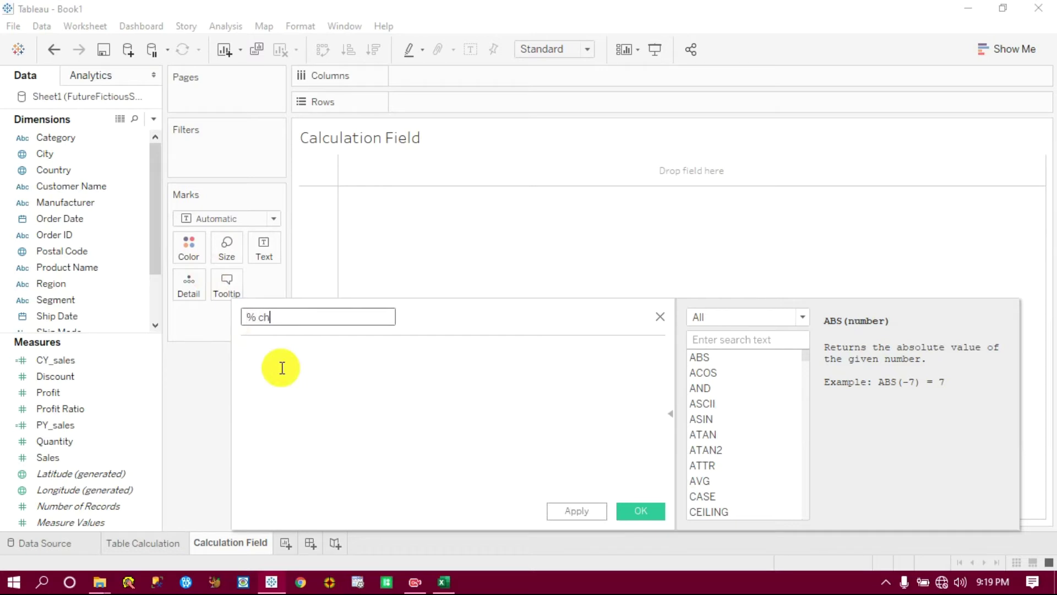
type("ange")
left_click(291, 367)
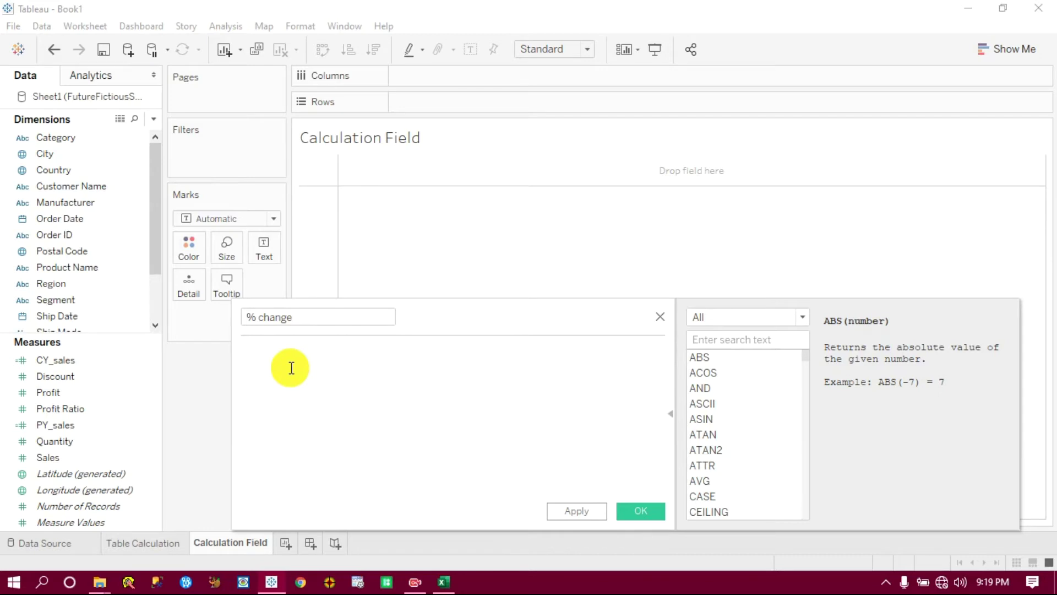
Enter [CY_sales]-[PY_sales]/[PY_sales] as the formula of the % change field.
type("cy")
key("Return")
type("-p")
key("Return")
key("BackSpace")
key("BackSpace")
key("BackSpace")
key("BackSpace")
key("BackSpace")
key("BackSpace")
key("BackSpace")
key("BackSpace")
key("BackSpace")
key("BackSpace")
key("BackSpace")
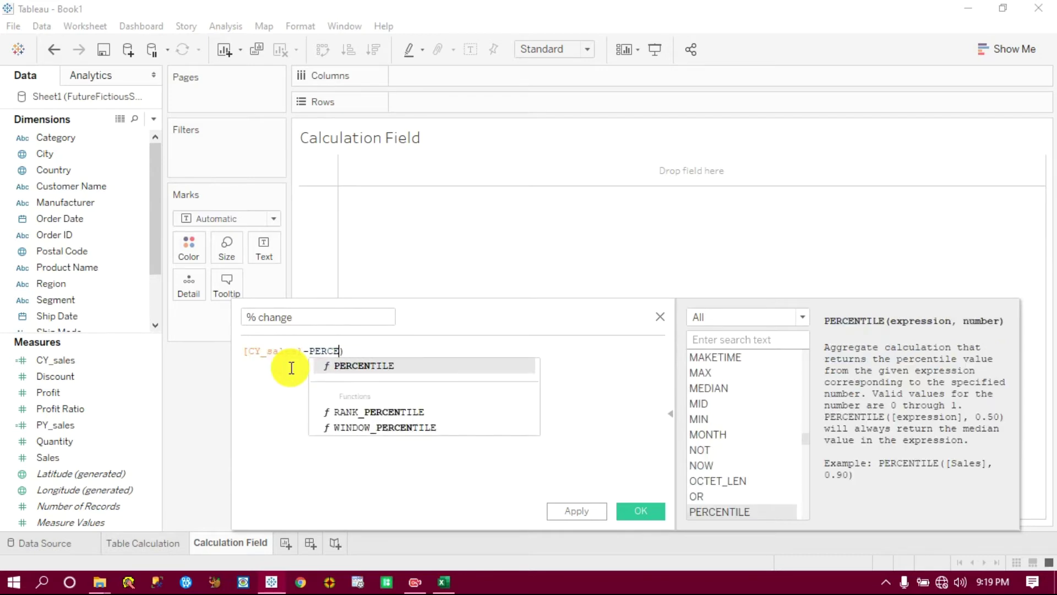
key("Delete")
type("py")
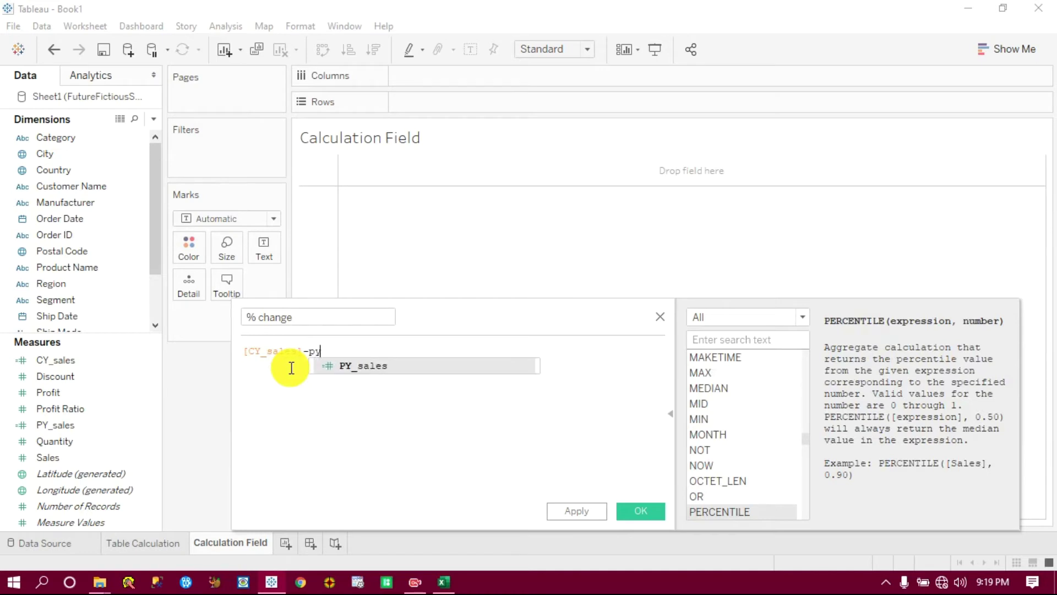
key("Return")
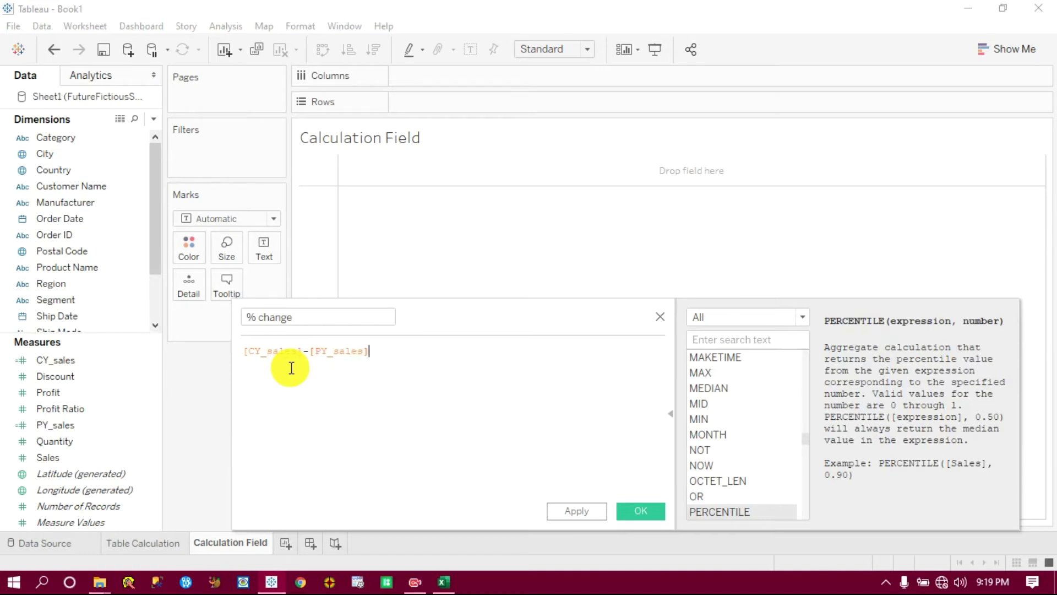
type("/py")
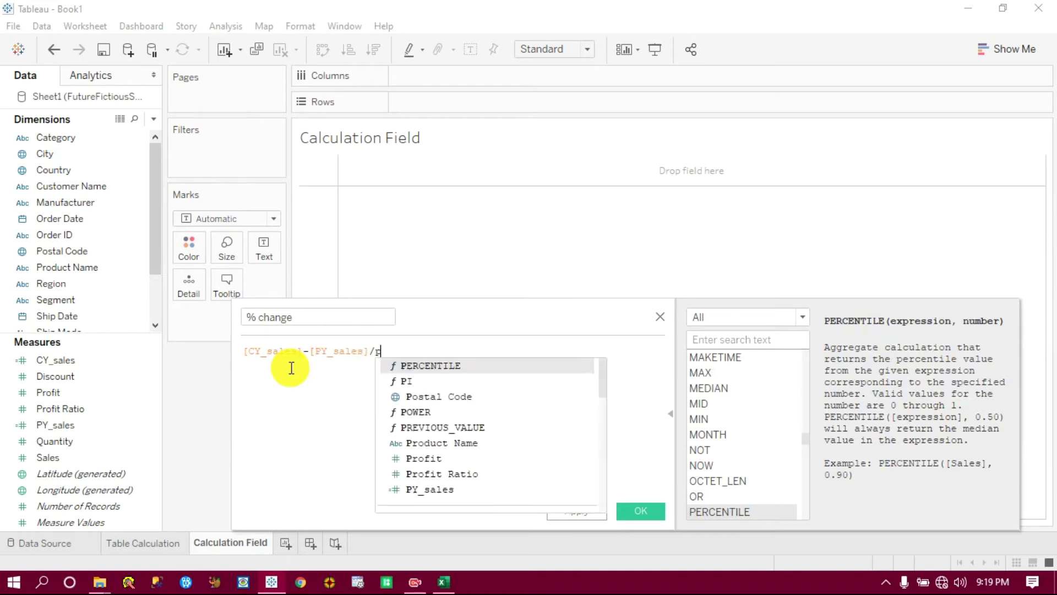
key("Return")
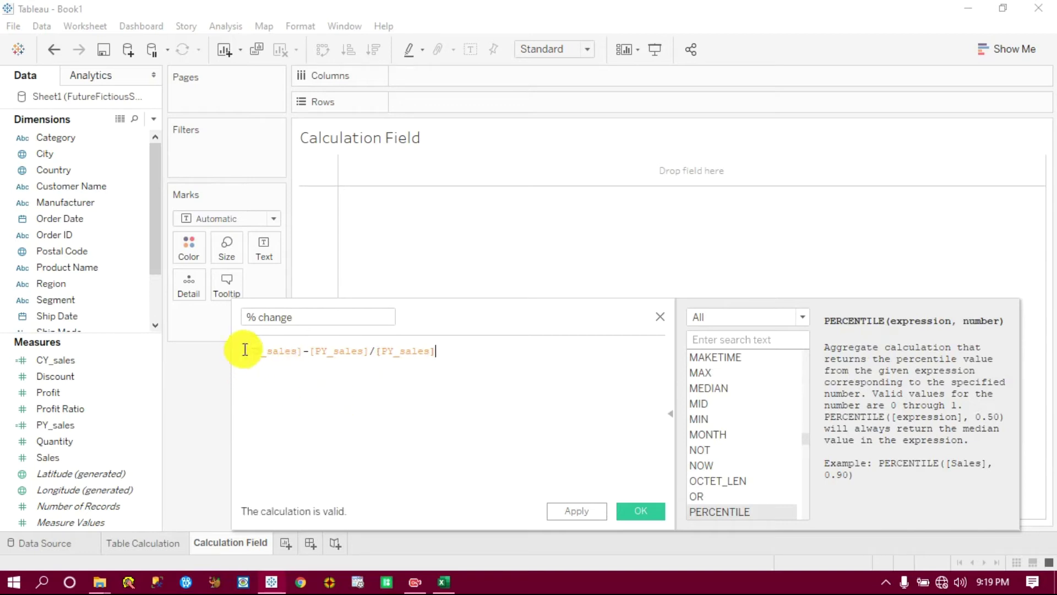
Wrap [CY_sales] at the start of the % change formula in sum().
left_click(243, 351)
type("sum")
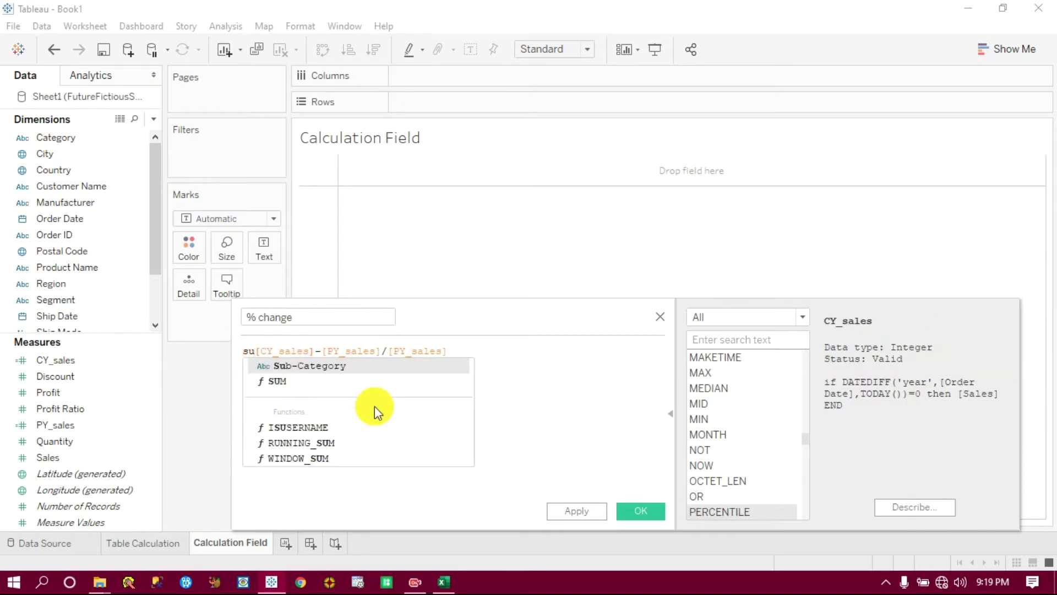
type("(")
key("Right")
key("Right")
key("Right")
key("Right")
key("Right")
key("Right")
key("Right")
key("Right")
key("Right")
key("Right")
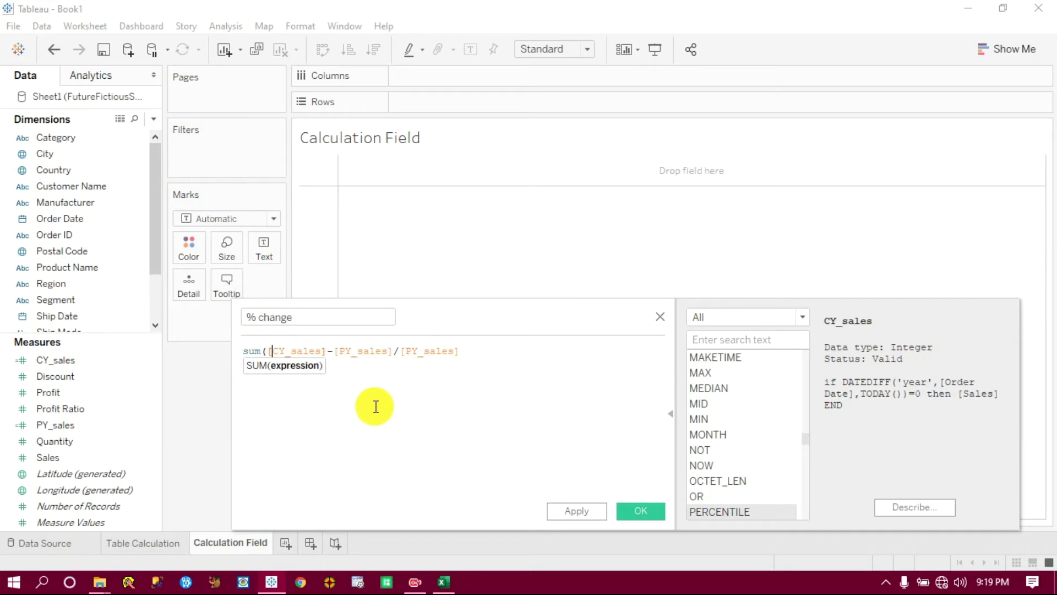
type(")")
Wrap the subtracted [PY_sales] in the % change formula in sum().
key("Right")
type("sum")
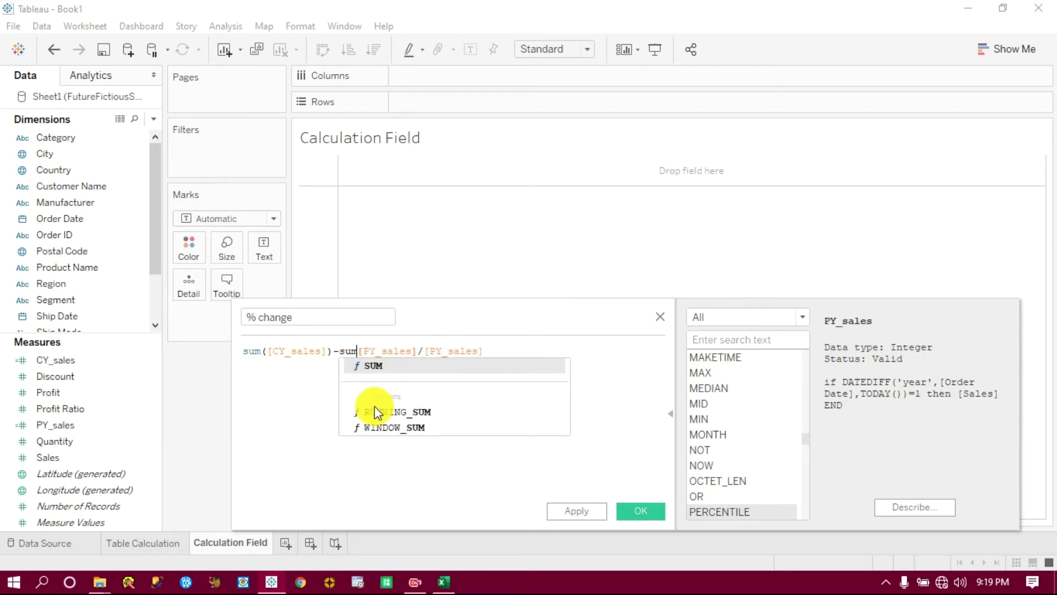
type("(")
key("Right")
key("Right")
key("Right")
key("Right")
key("Right")
key("Right")
key("Right")
key("Right")
key("Right")
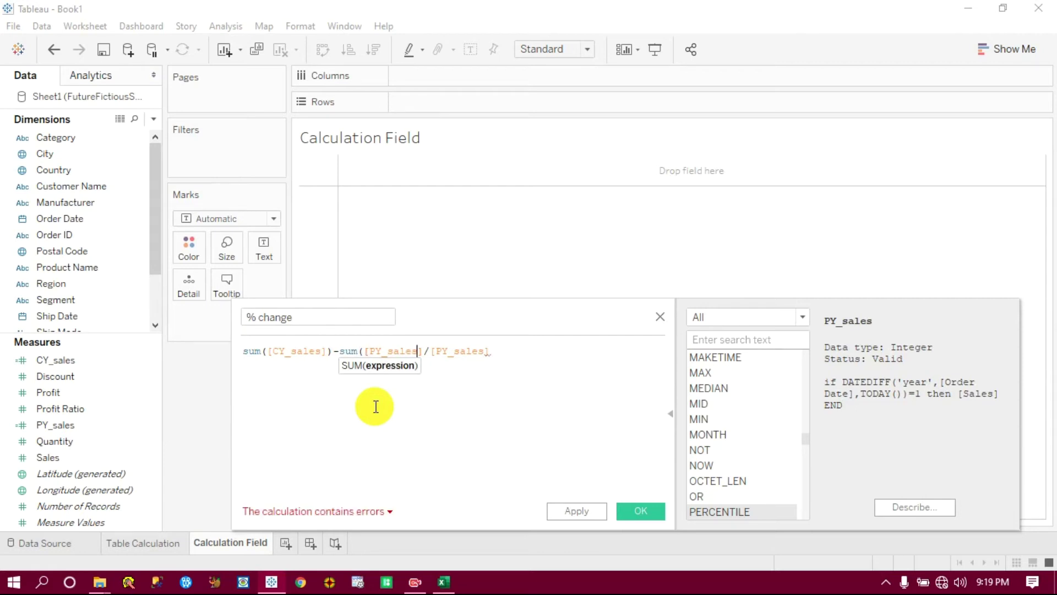
type(")")
Wrap the divisor [PY_sales] in sum() and save the % change field.
key("Right")
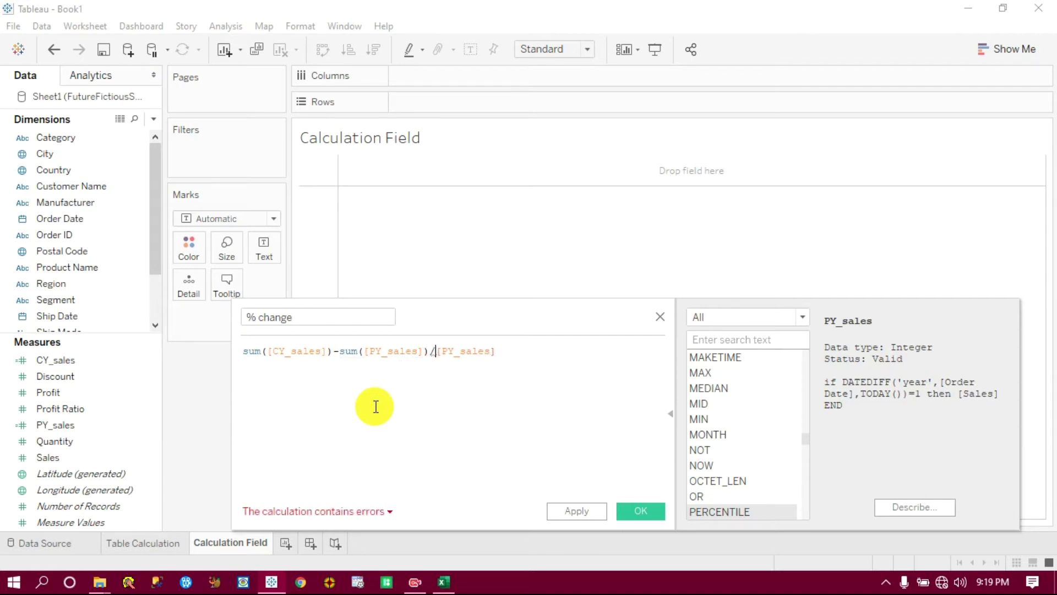
type("sum(")
key("End")
type(")")
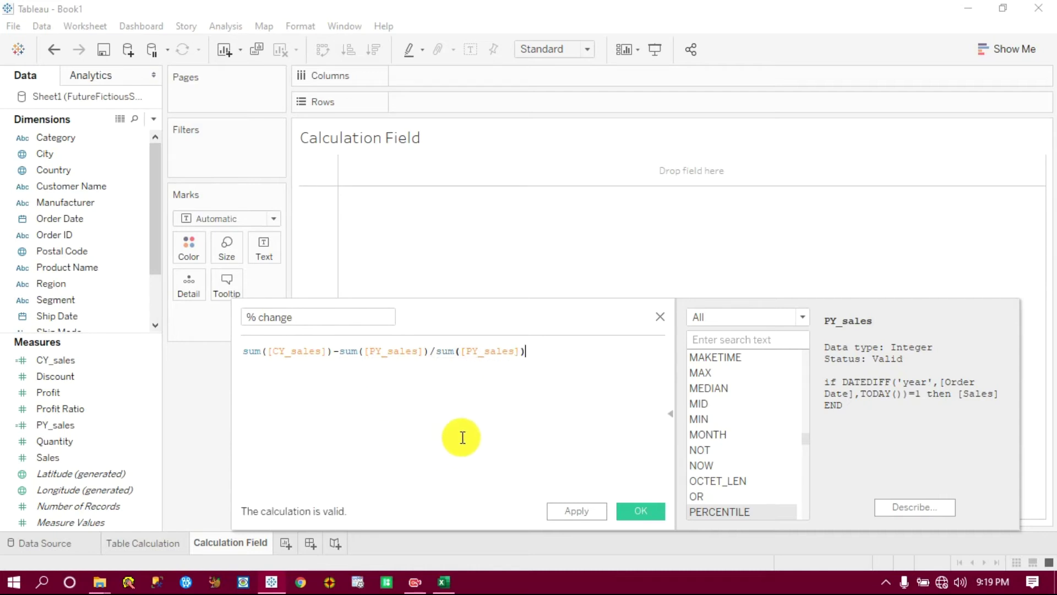
left_click(640, 510)
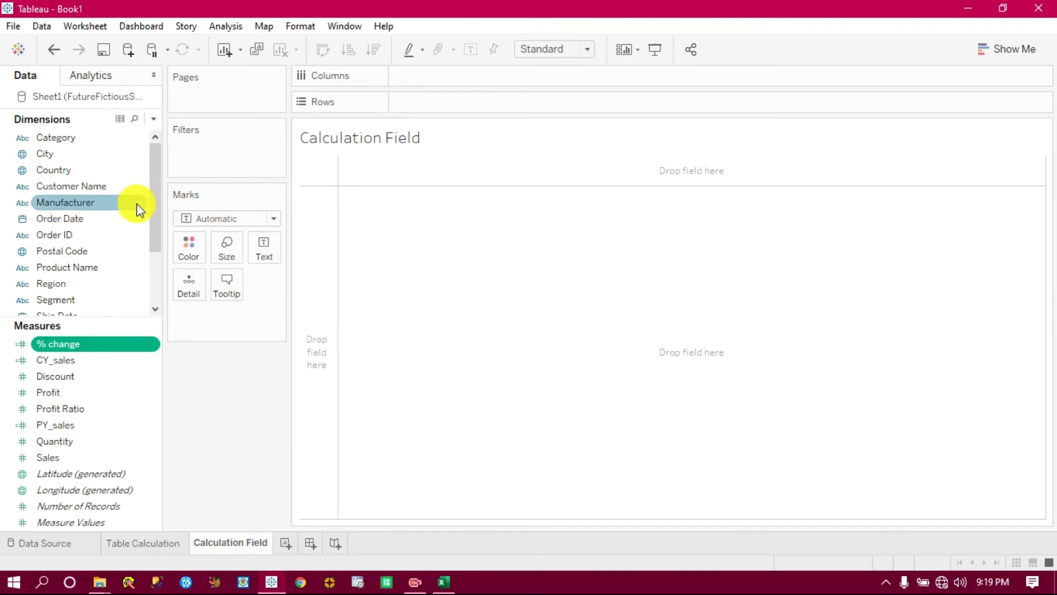
Put Order Date on Columns and set its date level to discrete Month.
left_click_drag(68, 218, 441, 75)
left_click(489, 82)
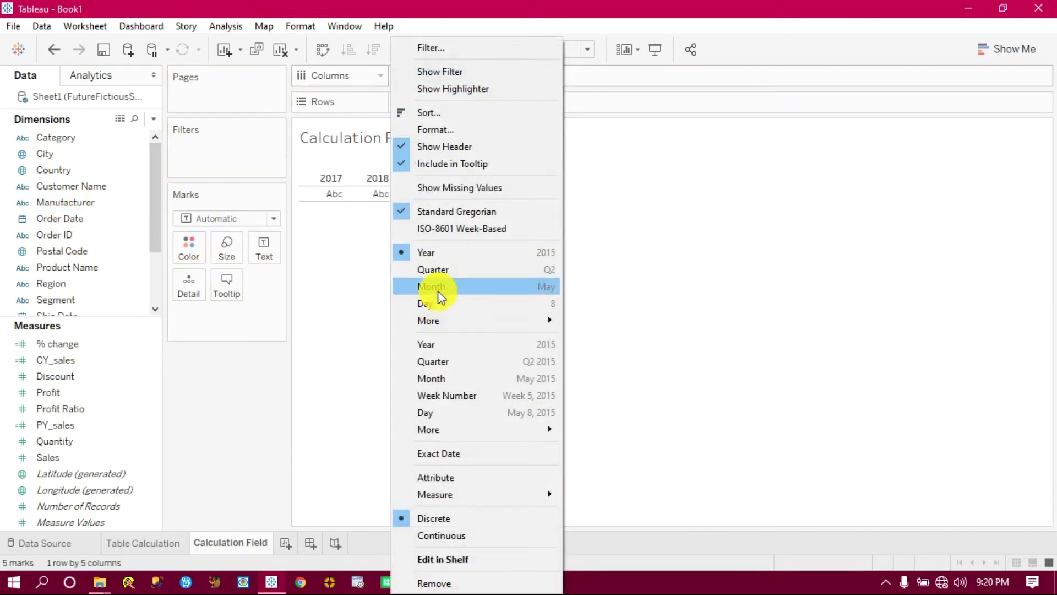
left_click(437, 291)
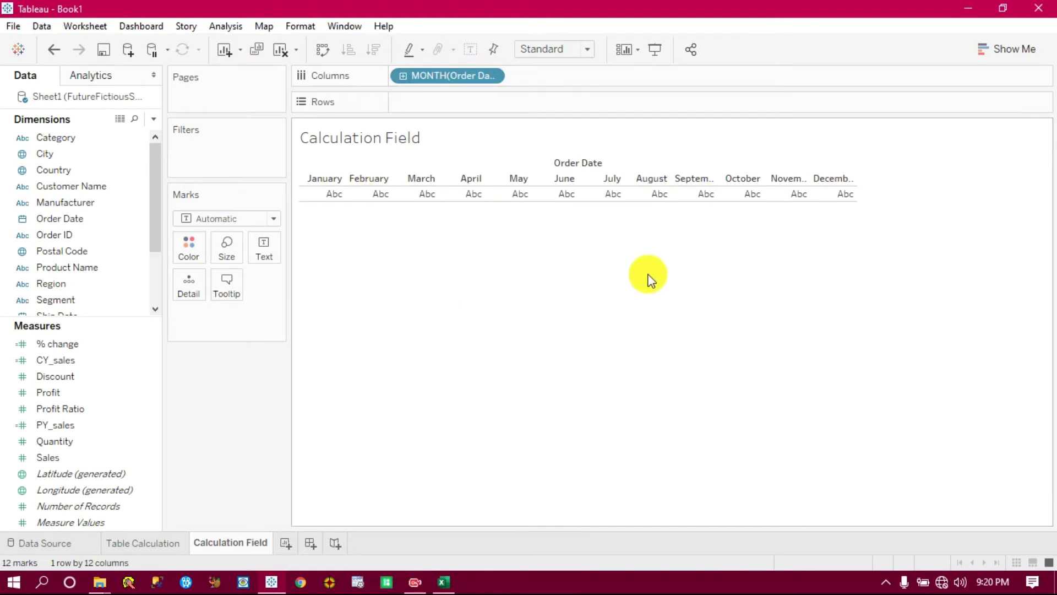
Plot the % change measure on Rows and show the mark labels.
left_click_drag(55, 344, 432, 101)
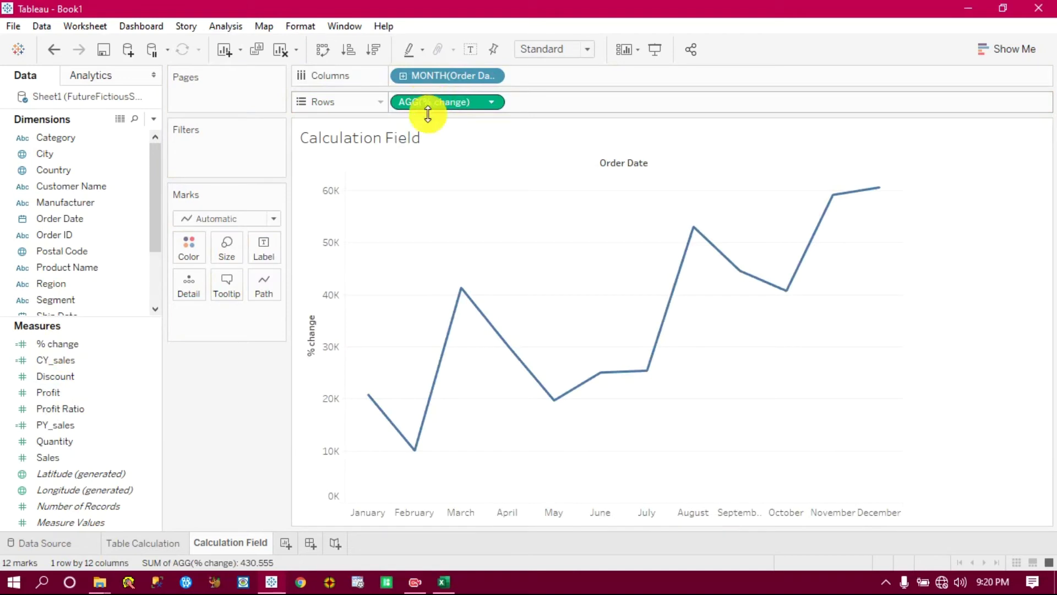
left_click(473, 46)
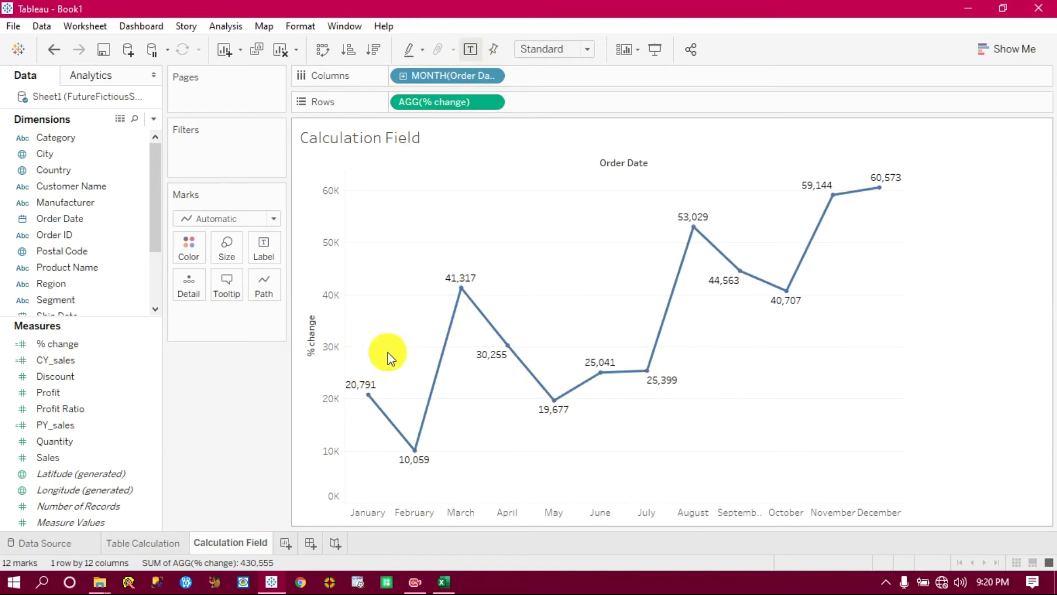
Edit the % change formula to enclose sum([CY_sales])-sum([PY_sales]) in parentheses before the division, and save it.
left_click(150, 347)
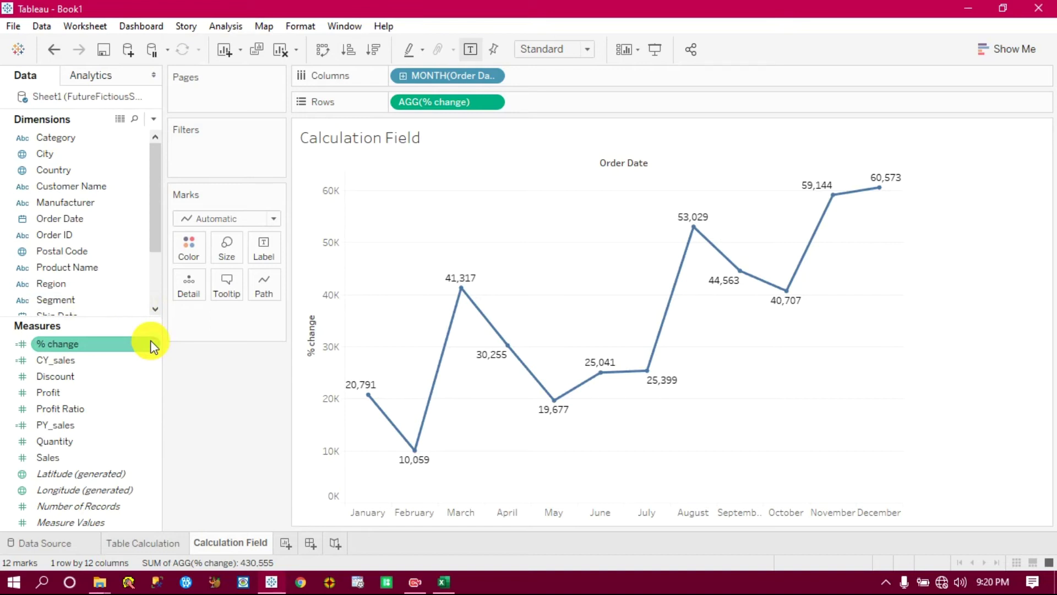
right_click(156, 346)
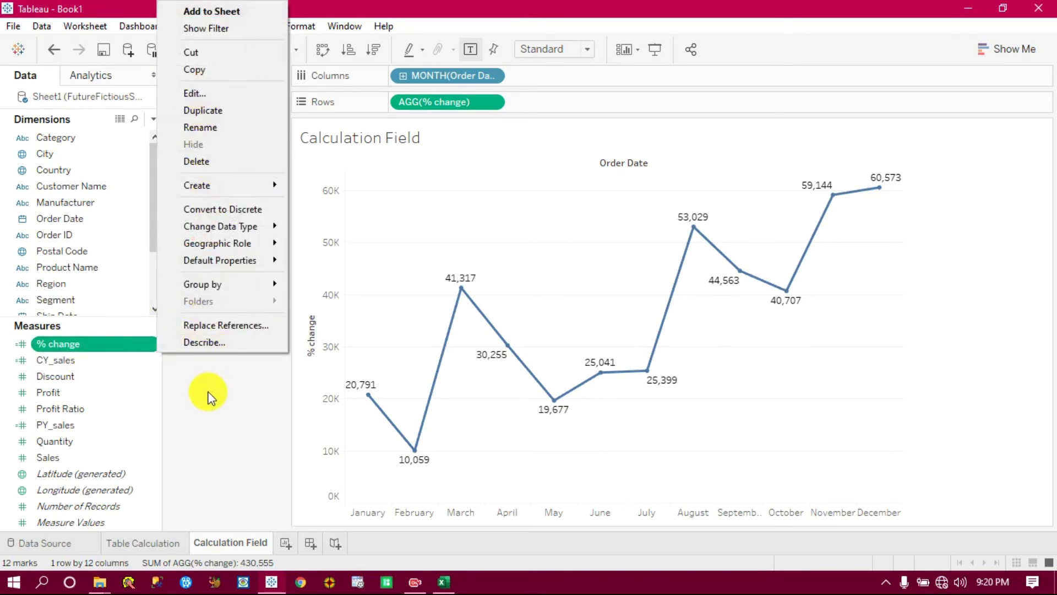
left_click(207, 95)
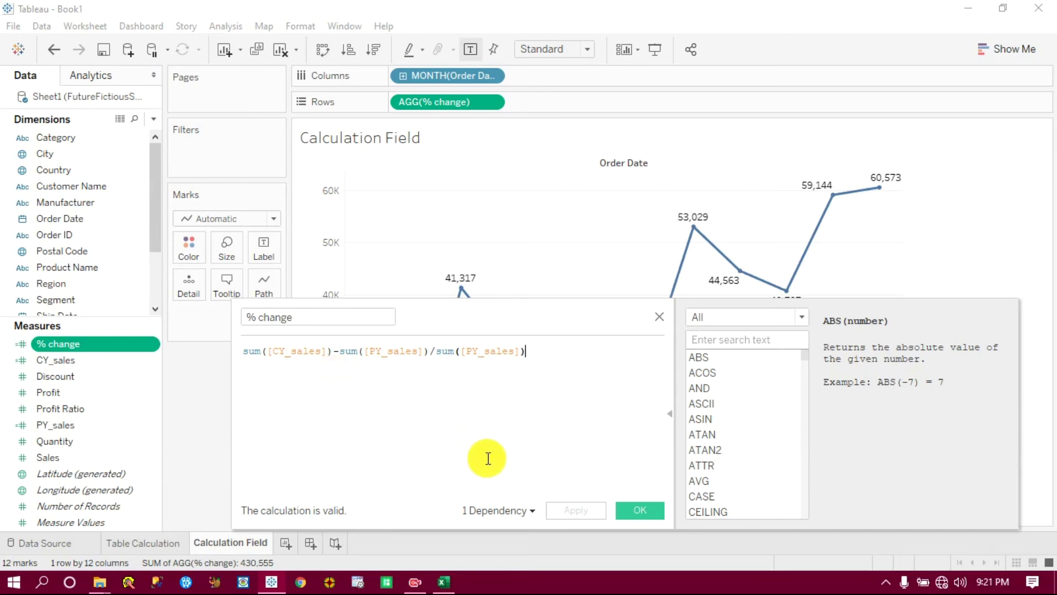
left_click(246, 351)
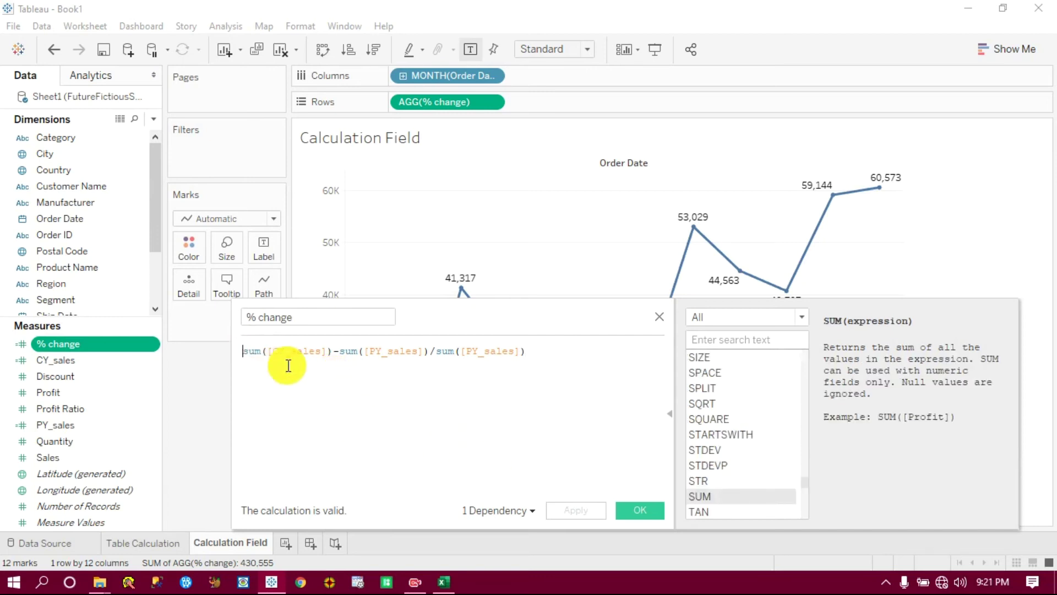
type("(")
key("Right")
key("Right")
key("Right")
key("Right")
key("Right")
key("Right")
key("Right")
key("Right")
key("Right")
key("Right")
key("Right")
key("Right")
key("Right")
key("Right")
key("Right")
key("Right")
key("Right")
key("Right")
key("Right")
key("Right")
type(")")
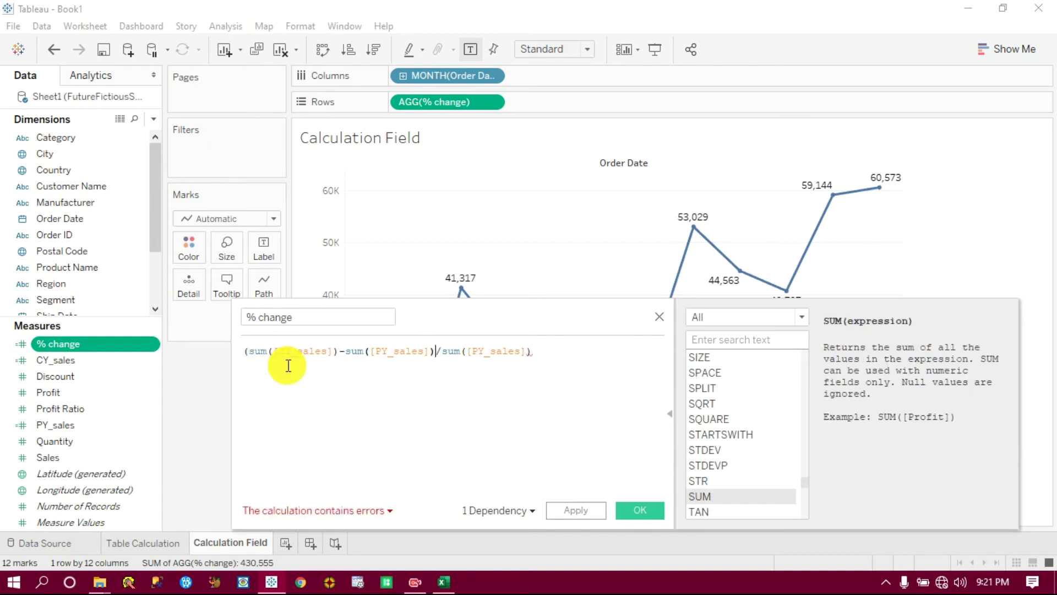
left_click(573, 511)
left_click(649, 512)
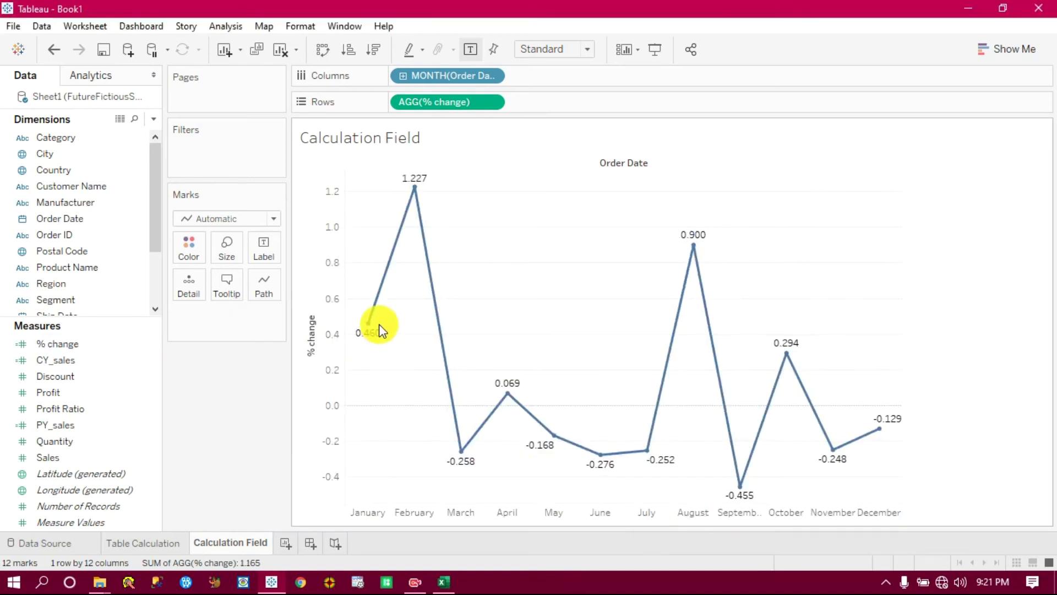
Format the % change mark labels in the pane as Percentage with 2 decimal places.
mouse_move(416, 184)
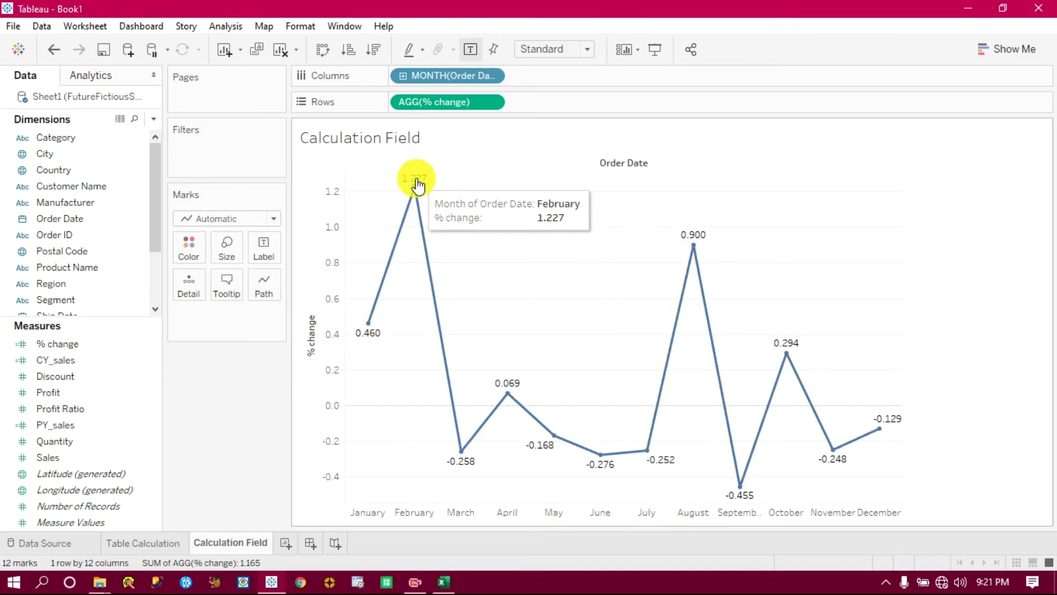
right_click(417, 186)
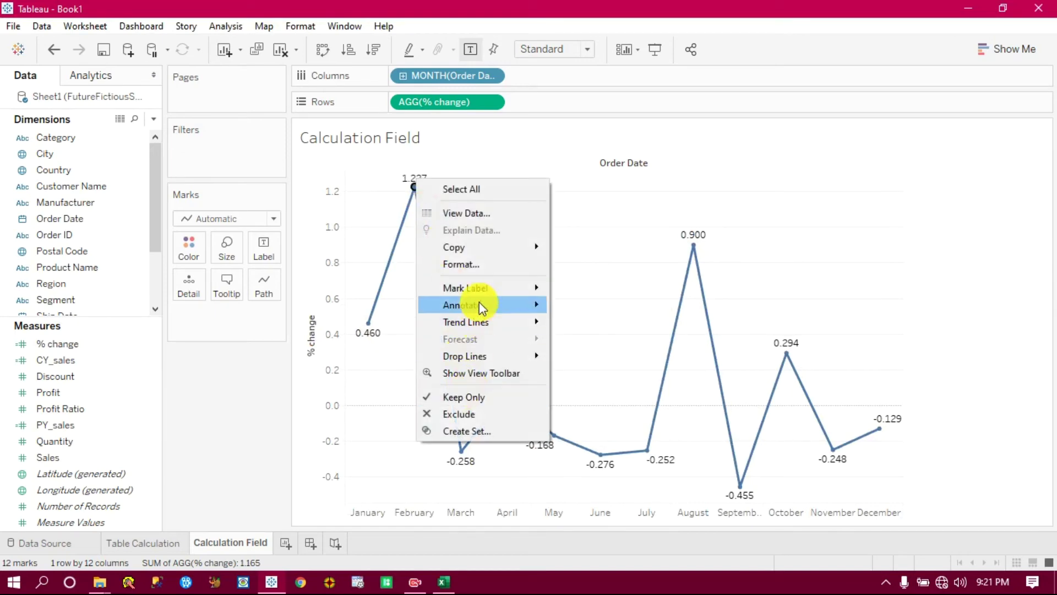
left_click(468, 263)
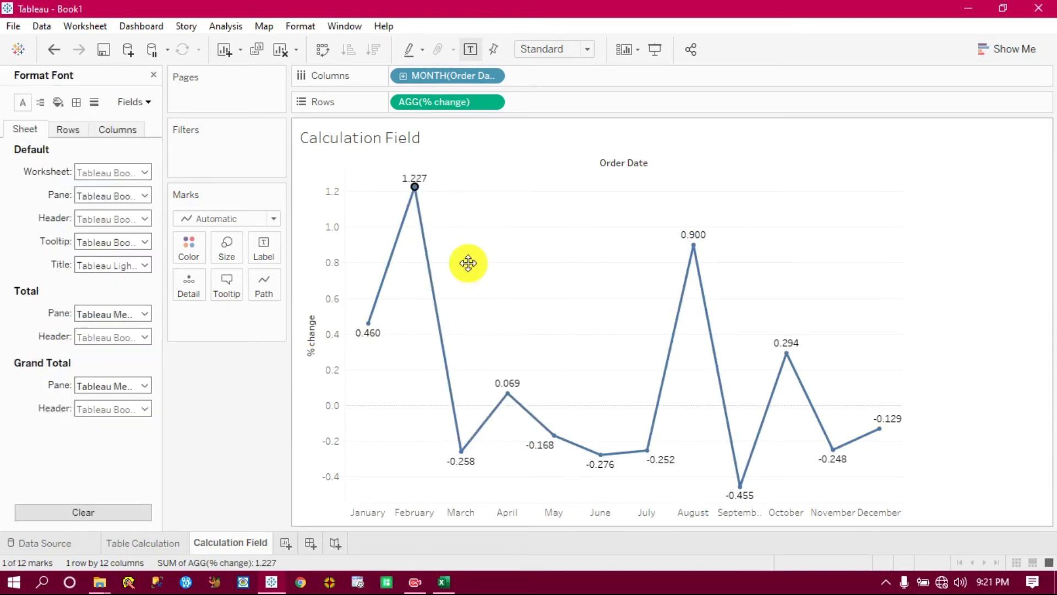
left_click(144, 103)
left_click(160, 137)
left_click(60, 127)
left_click(135, 218)
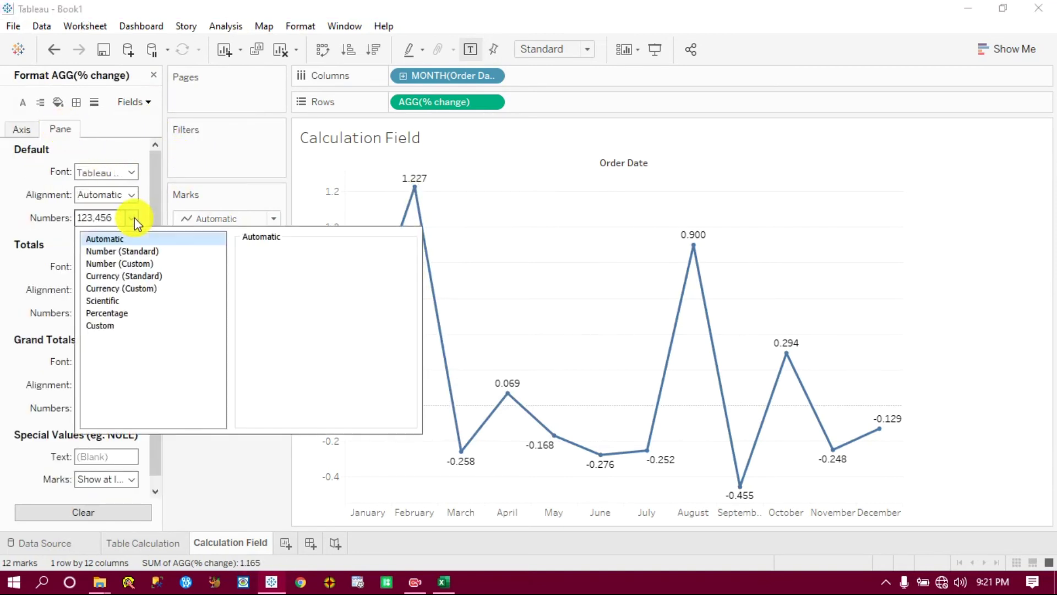
left_click(121, 313)
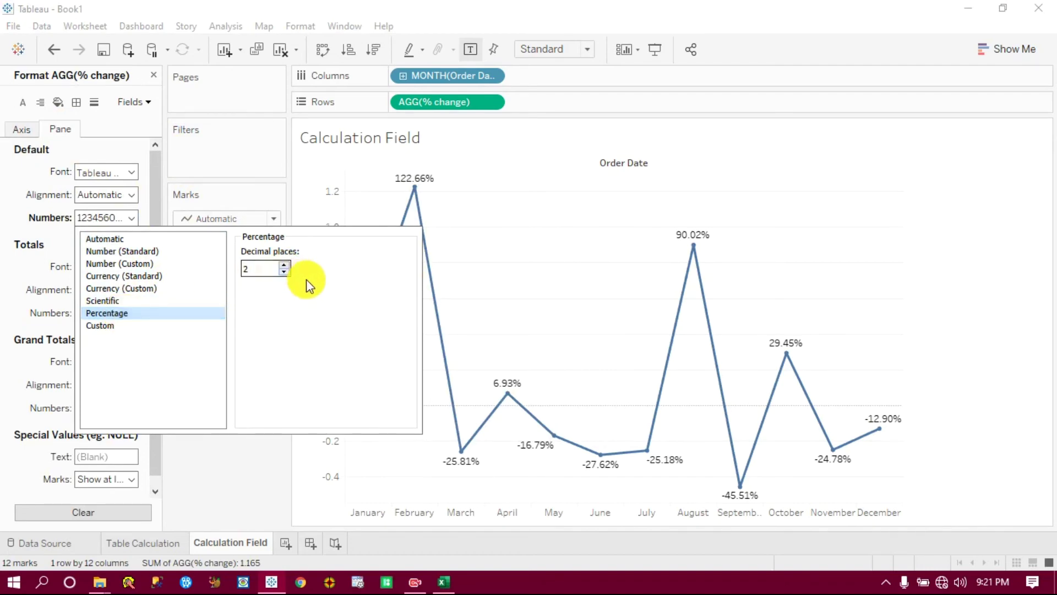
left_click(219, 452)
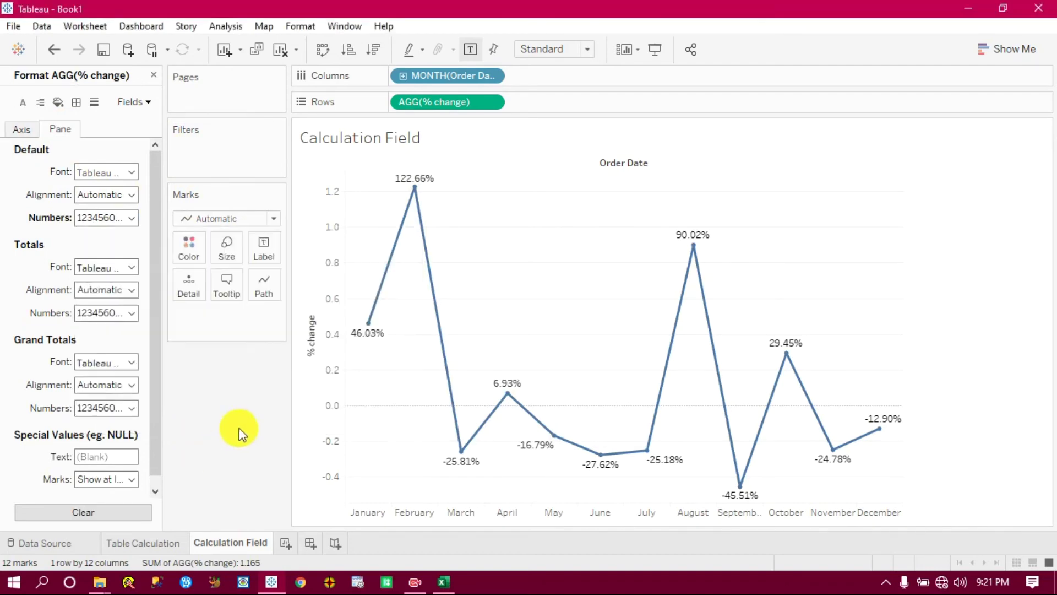
Format the % change axis scale numbers as Percentage with 0 decimal places.
right_click(328, 223)
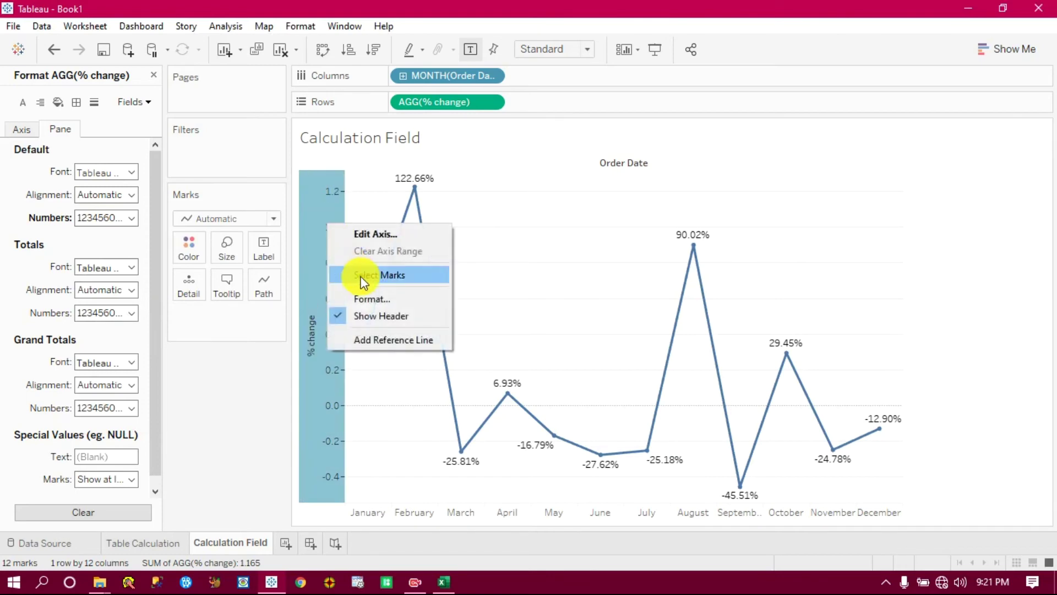
left_click(371, 299)
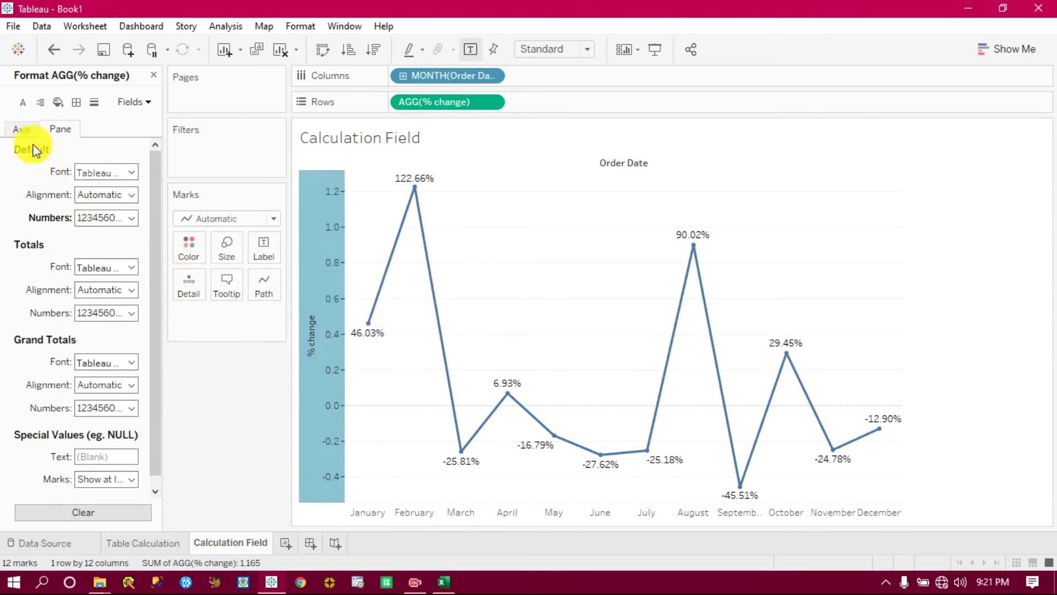
left_click(134, 218)
left_click(228, 450)
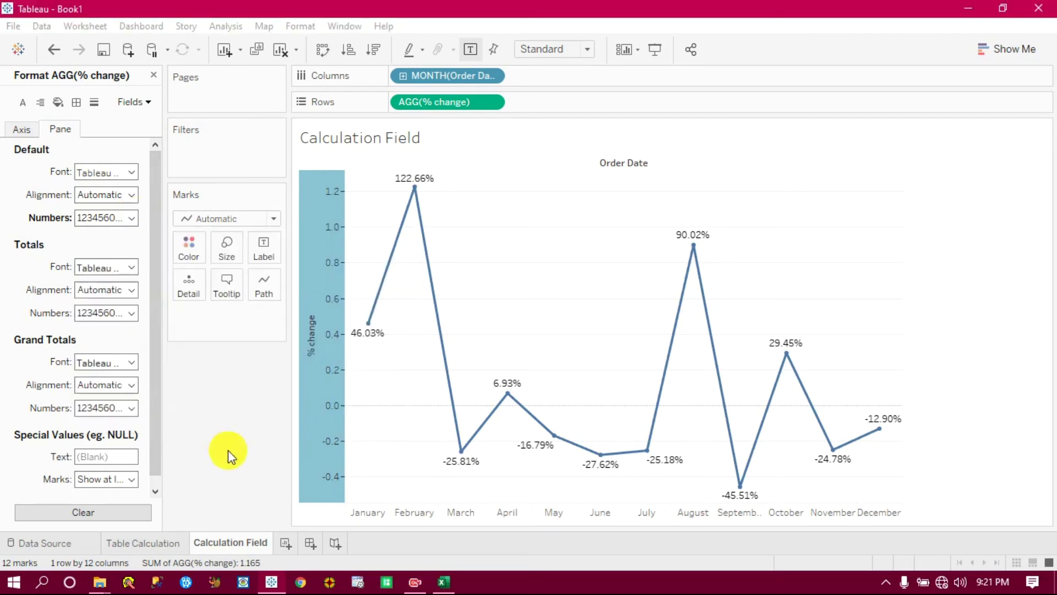
left_click(24, 131)
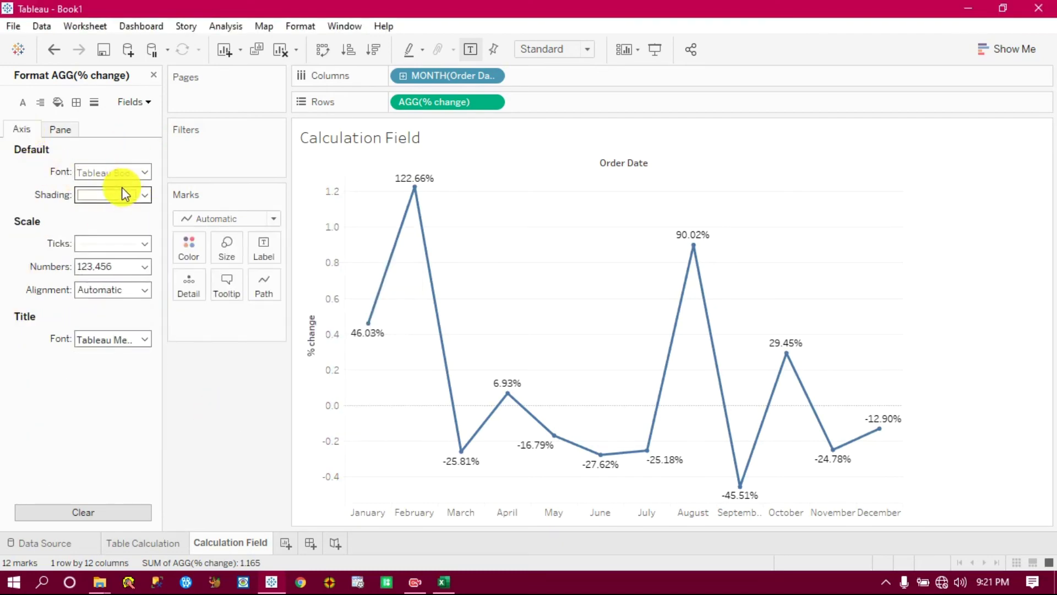
left_click(145, 268)
left_click(118, 362)
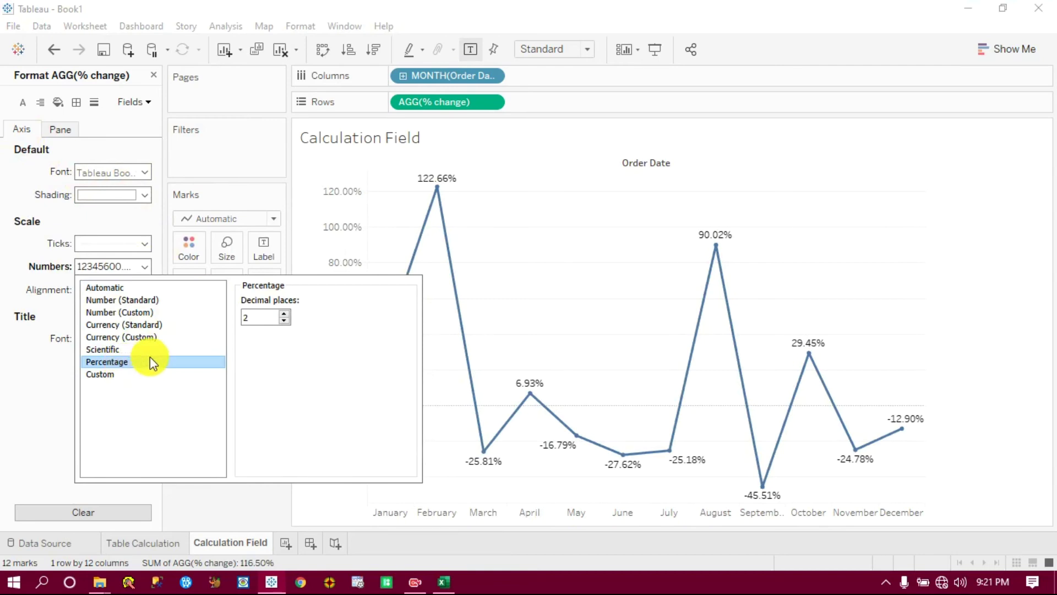
left_click(284, 320)
left_click(284, 321)
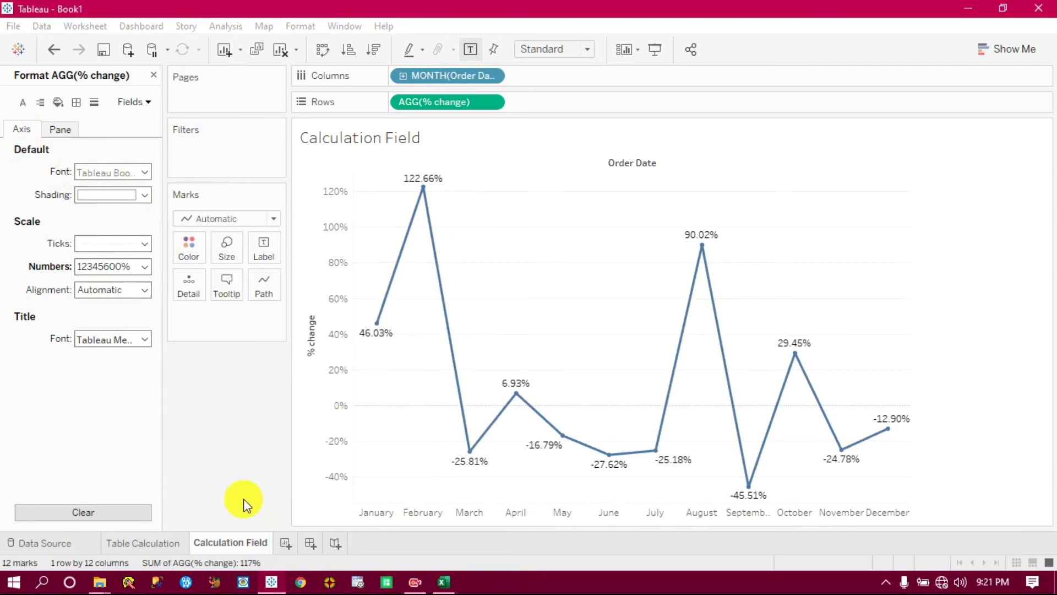
Set the month header date format to Abbreviation and close the formatting options.
right_click(513, 513)
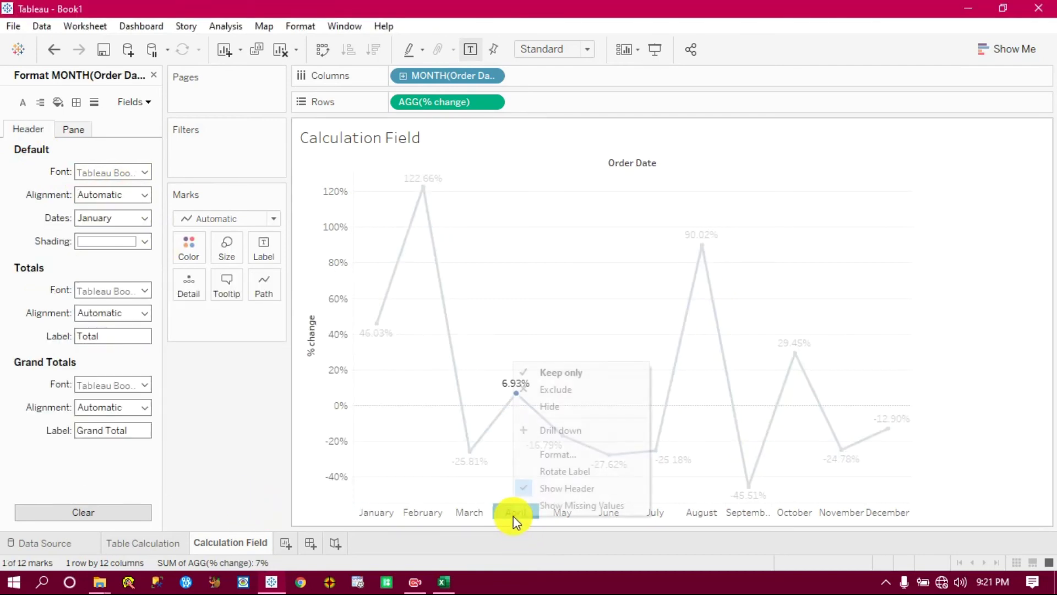
left_click(561, 454)
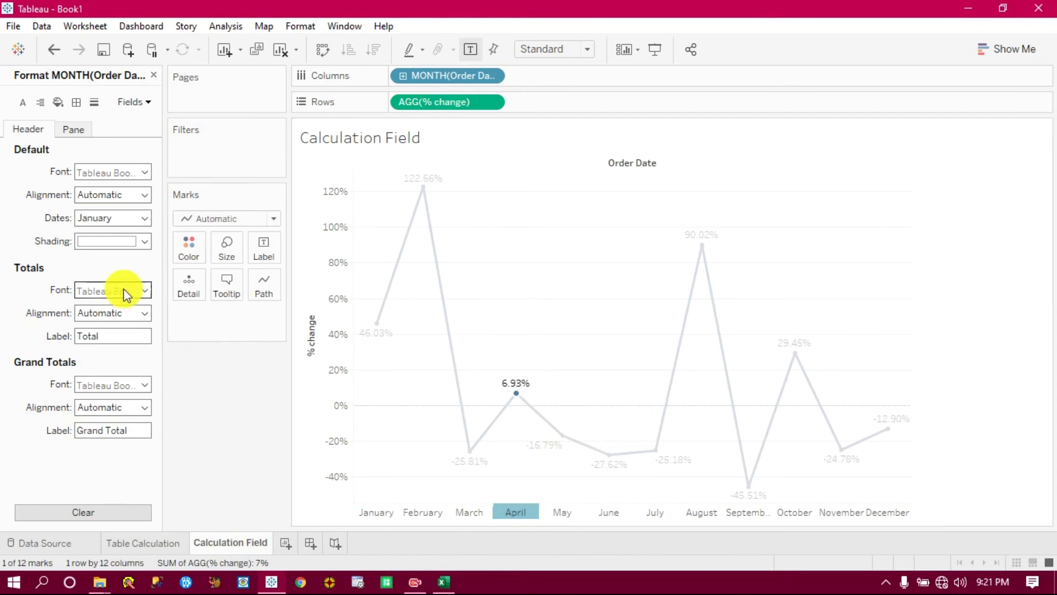
left_click(145, 219)
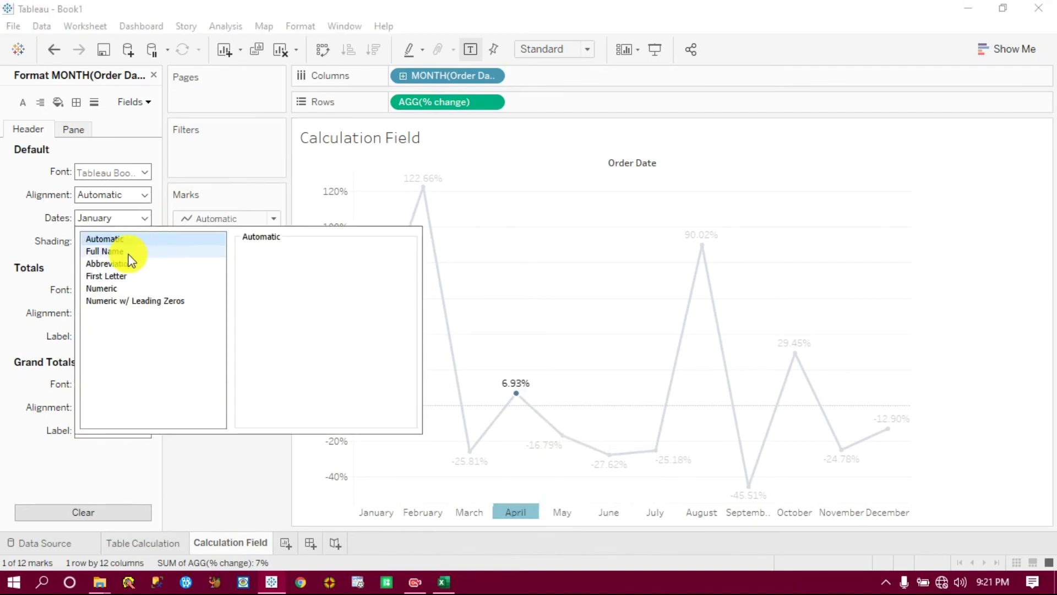
left_click(112, 262)
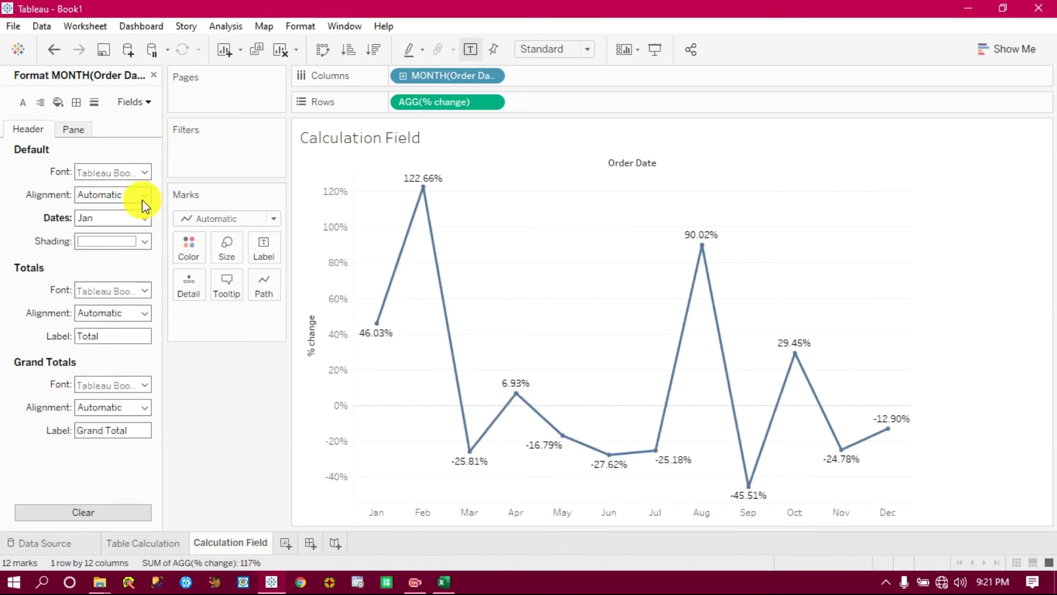
left_click(153, 75)
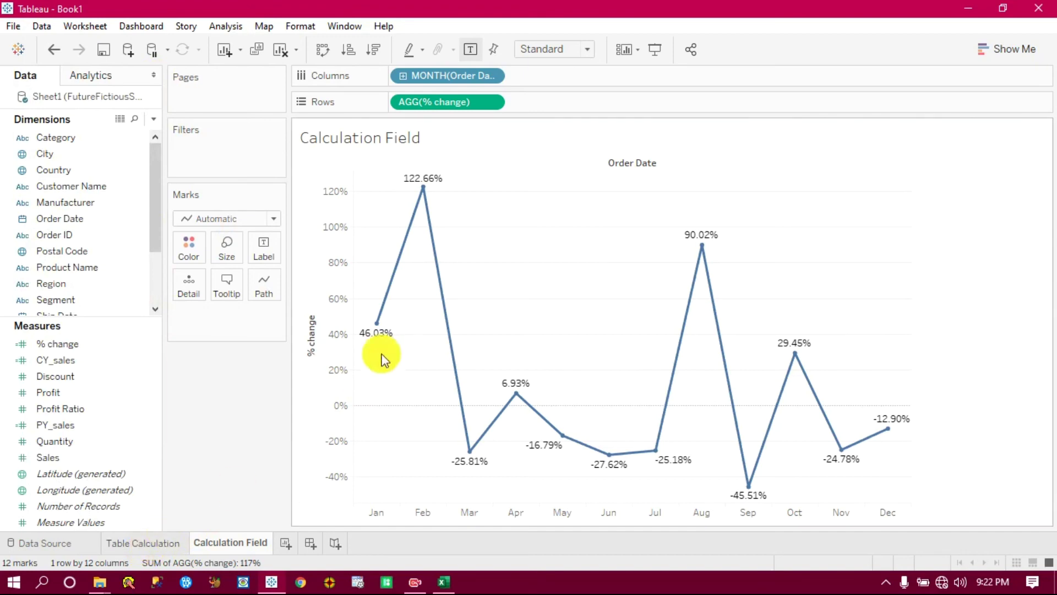
Compare the monthly % change values in the line chart with those on the Table Calculation sheet.
mouse_move(380, 326)
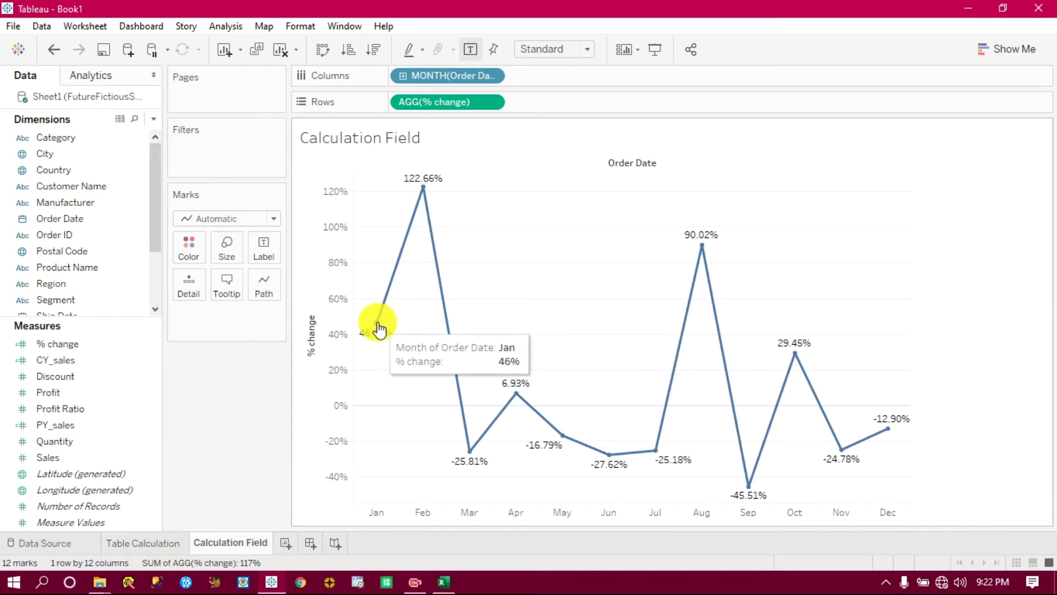
left_click(137, 542)
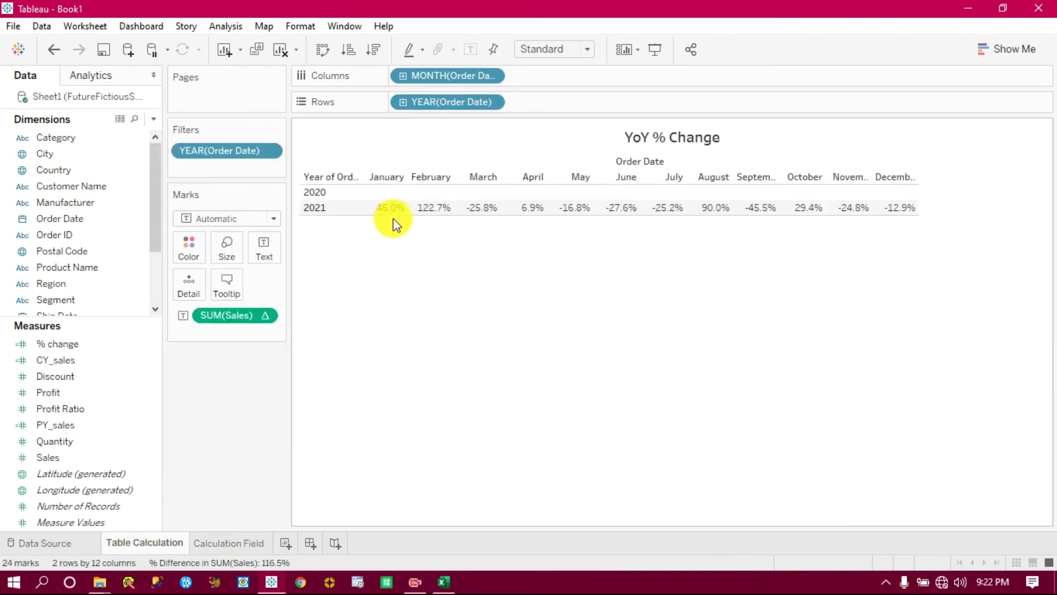
mouse_move(392, 220)
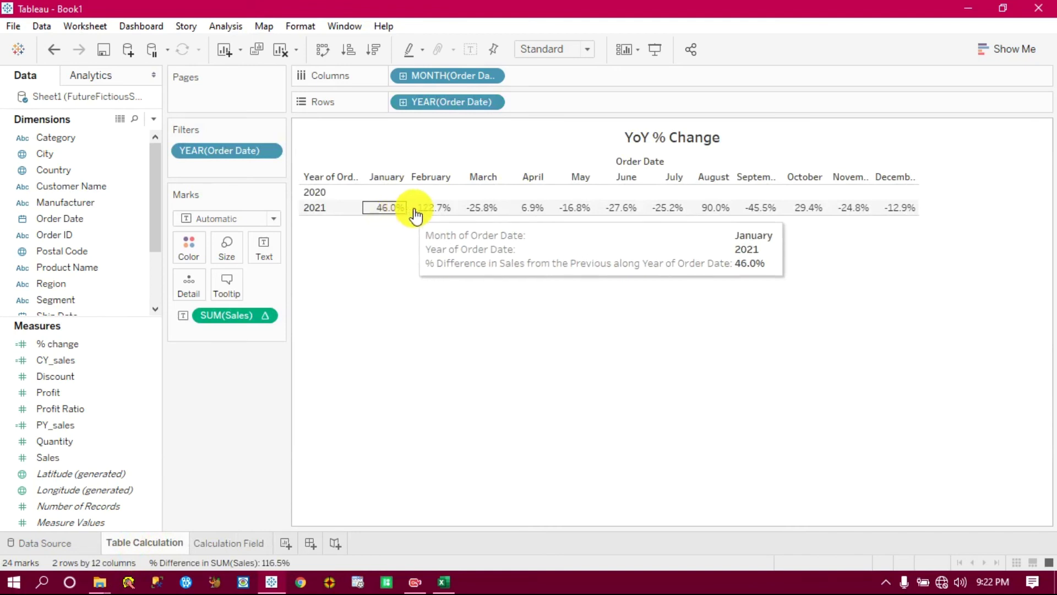
mouse_move(487, 216)
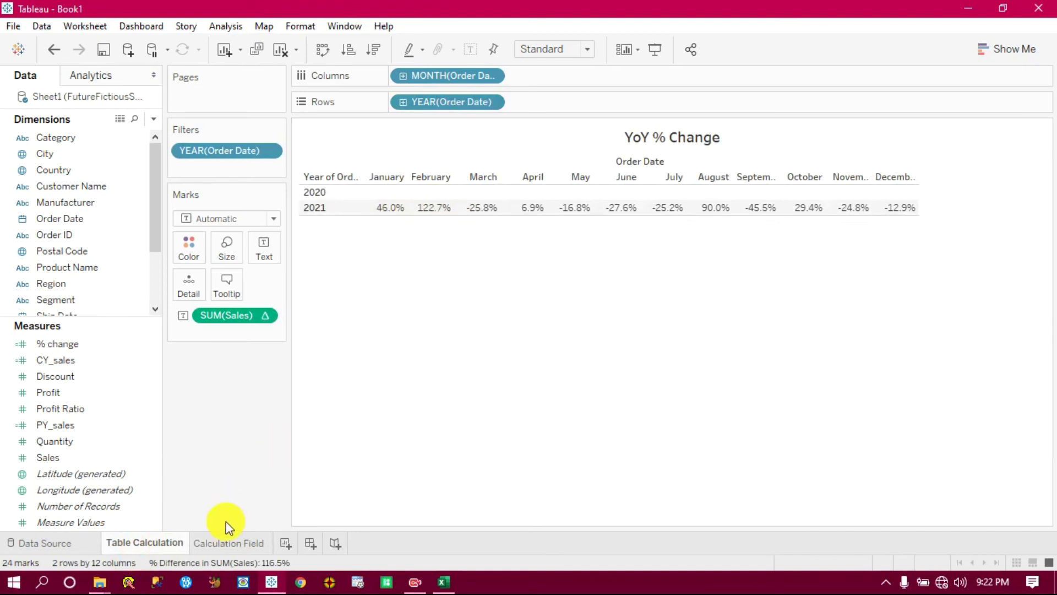
left_click(230, 542)
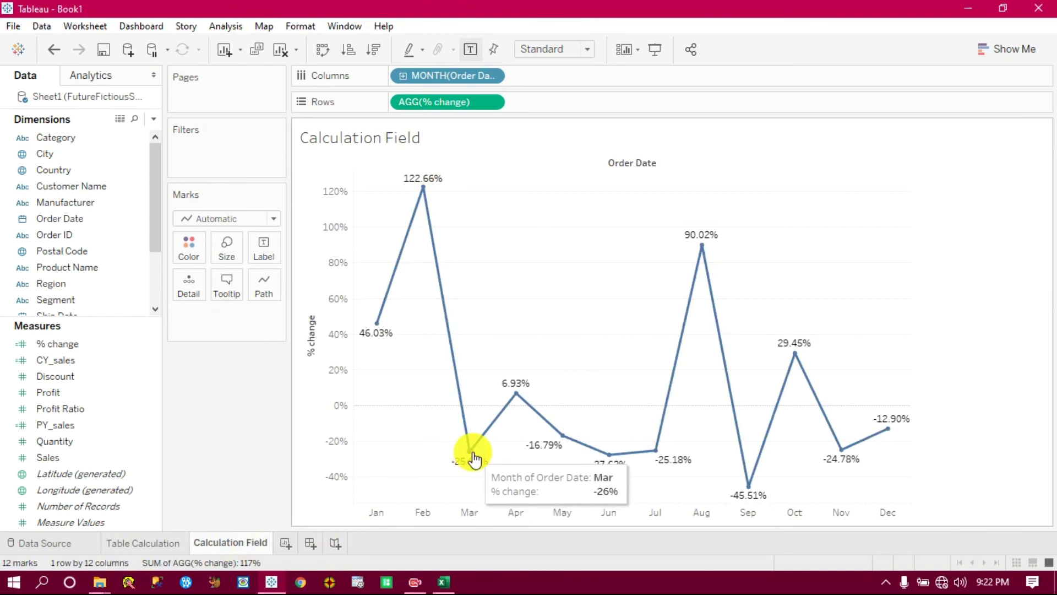
mouse_move(594, 453)
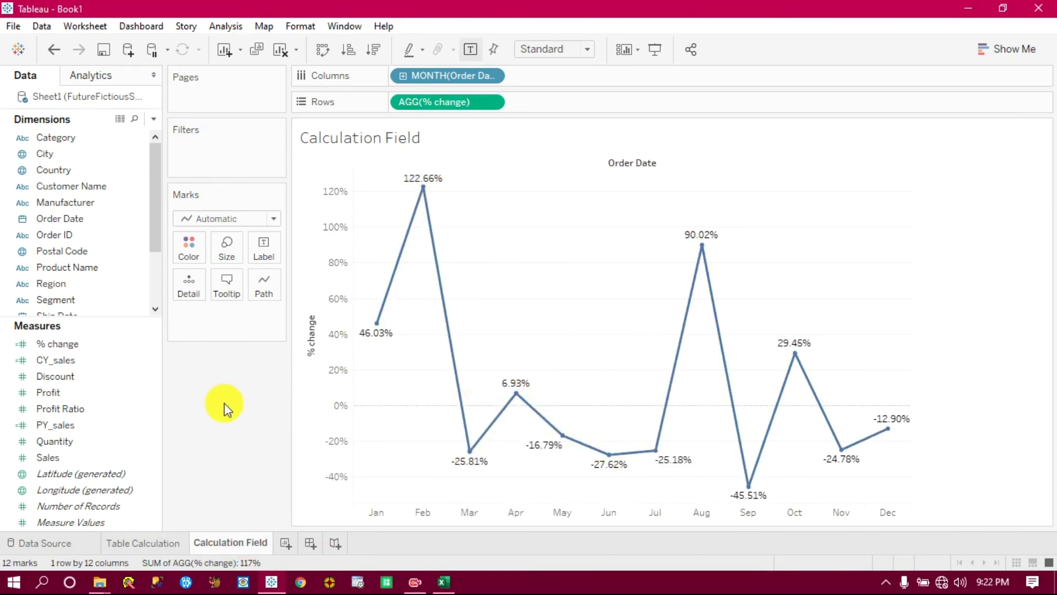
Add the CY_sales and PY_sales measures to Detail on the Marks card so they appear in the chart's tooltips.
mouse_move(422, 177)
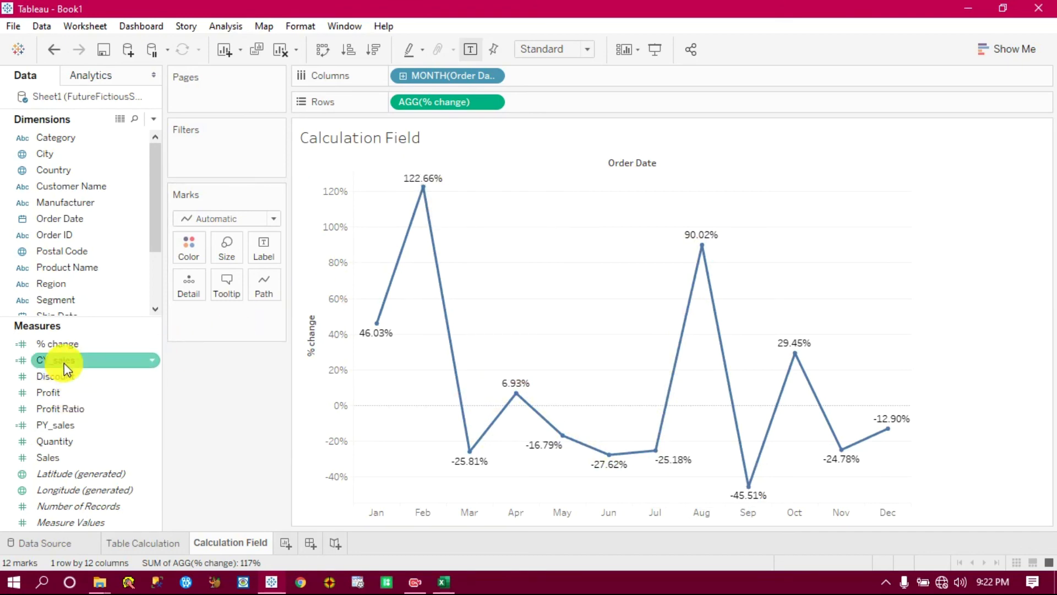
left_click_drag(64, 362, 195, 291)
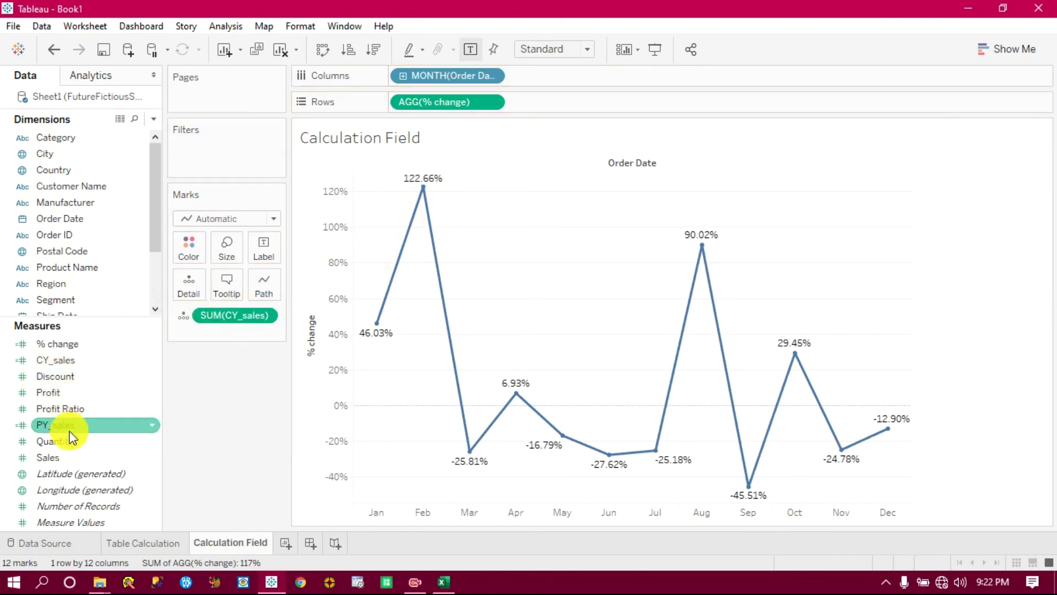
left_click_drag(61, 425, 214, 286)
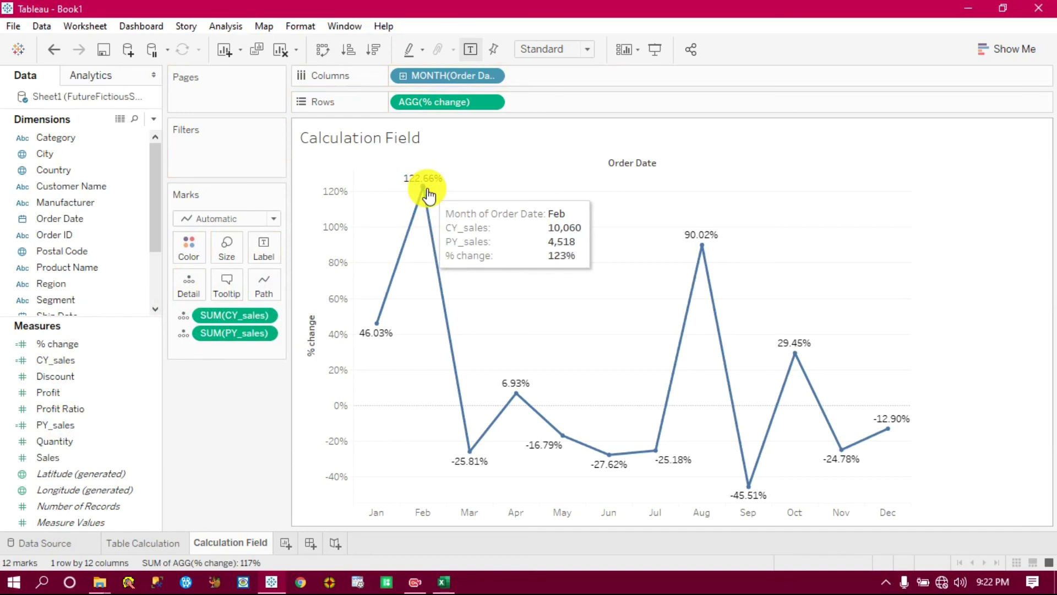
Change the colour of the % change line to a lighter blue.
left_click(187, 249)
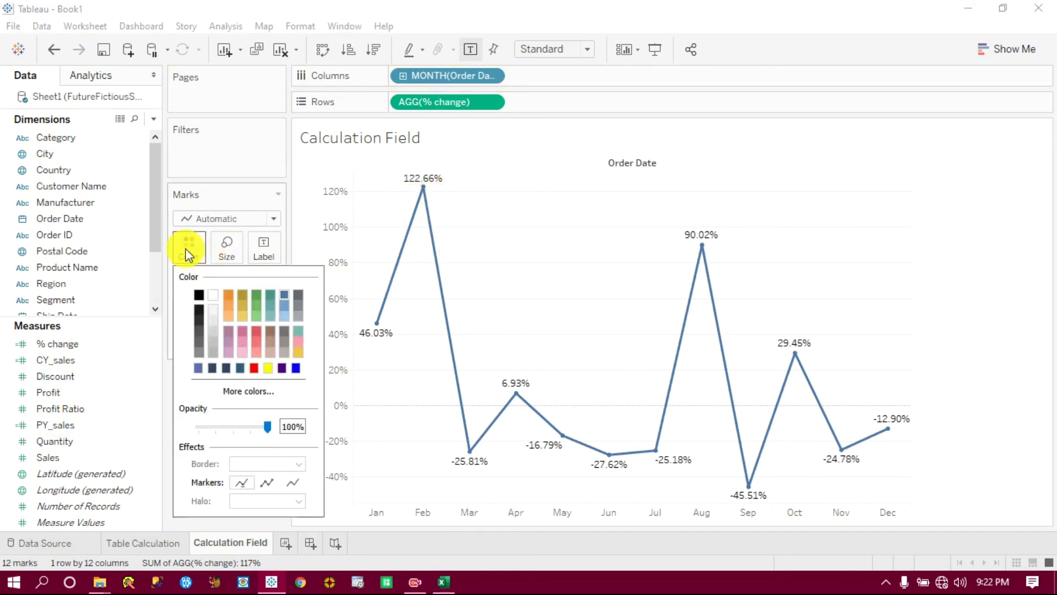
left_click(297, 339)
left_click(287, 308)
left_click(1023, 313)
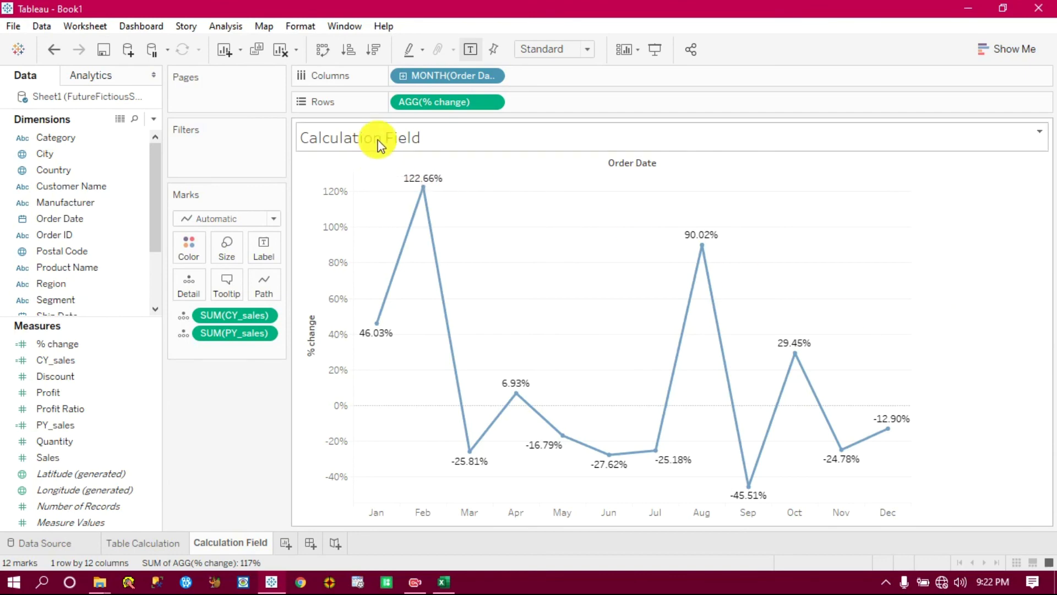
Review the Table Calculation sheet, then check the January and February tooltips on the Calculation Field chart.
left_click(152, 543)
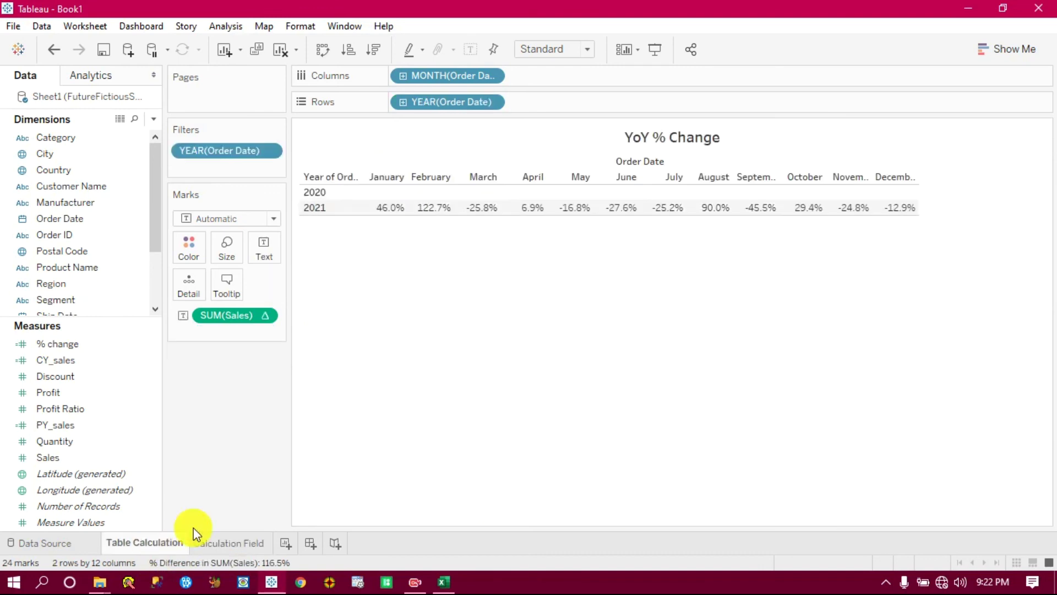
left_click(219, 543)
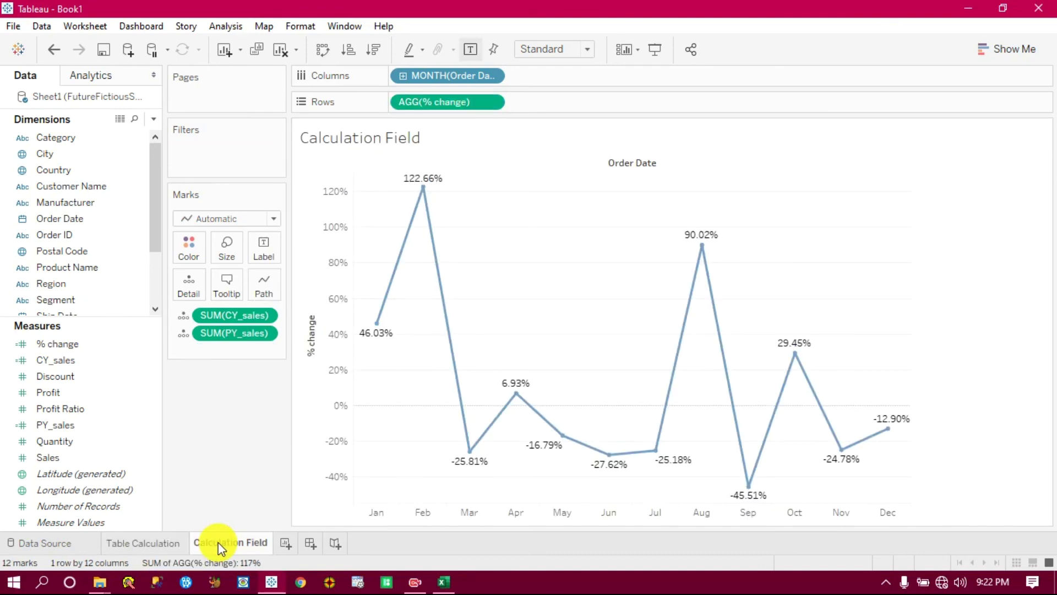
mouse_move(377, 330)
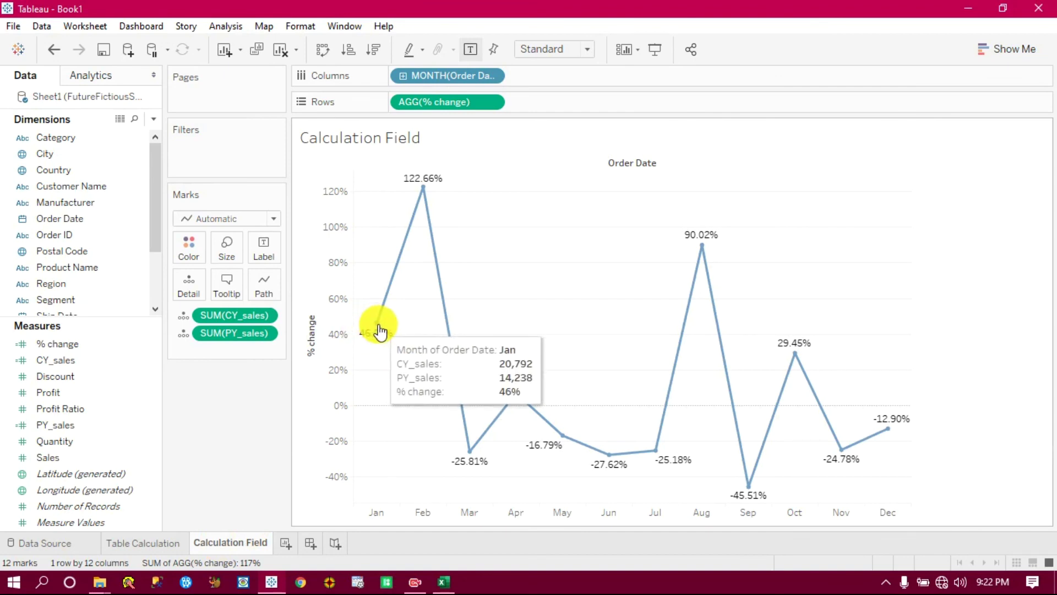
mouse_move(422, 222)
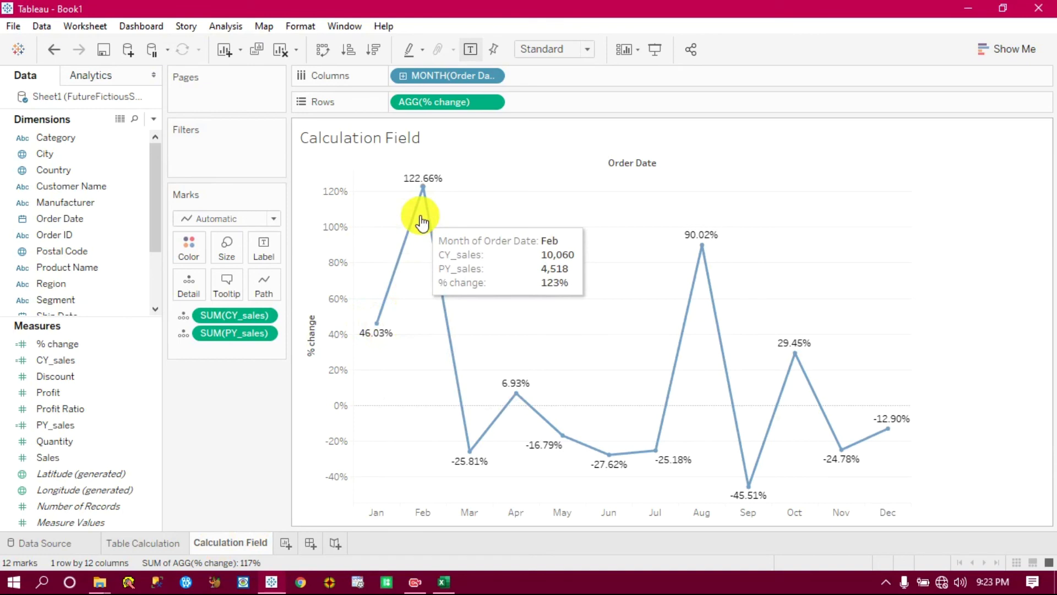